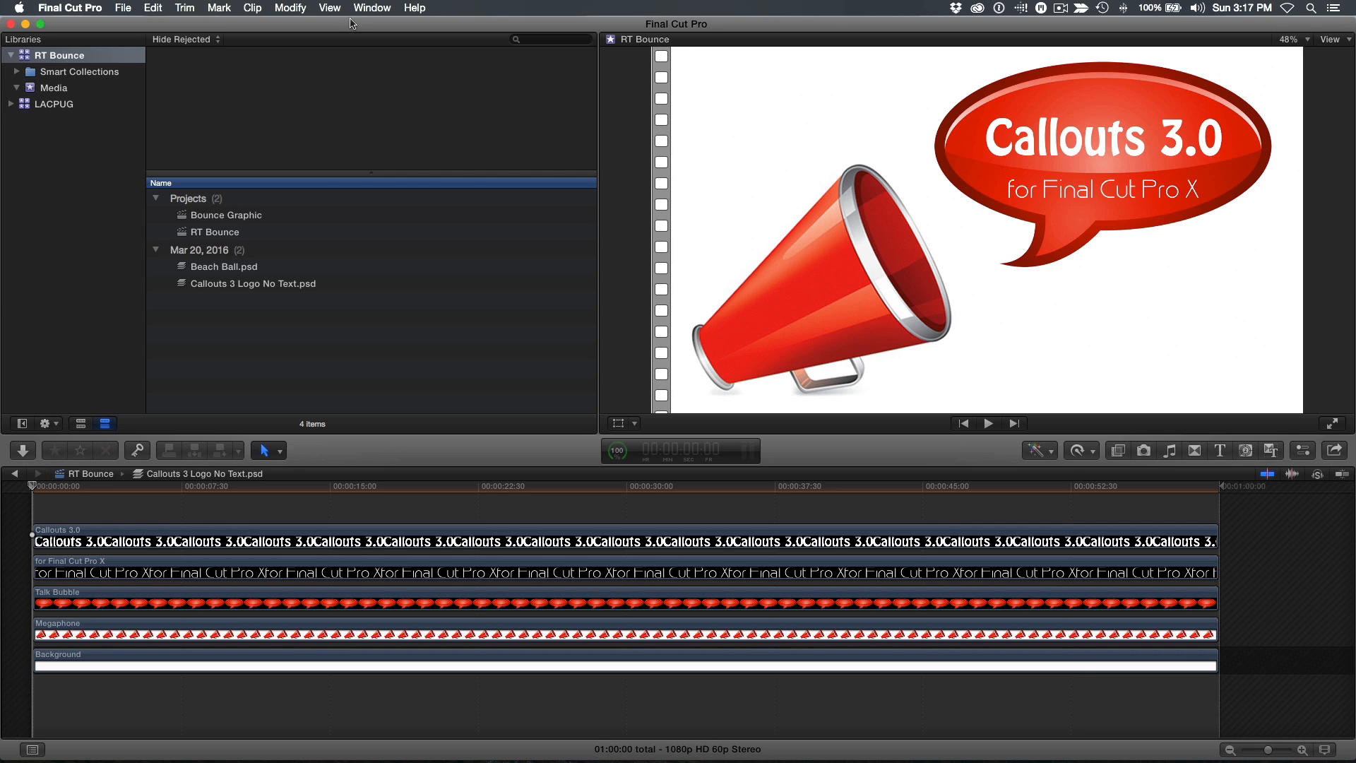
- Enable Clip Skimming from the View menu and park the playhead about nine seconds in
left_click(330, 7)
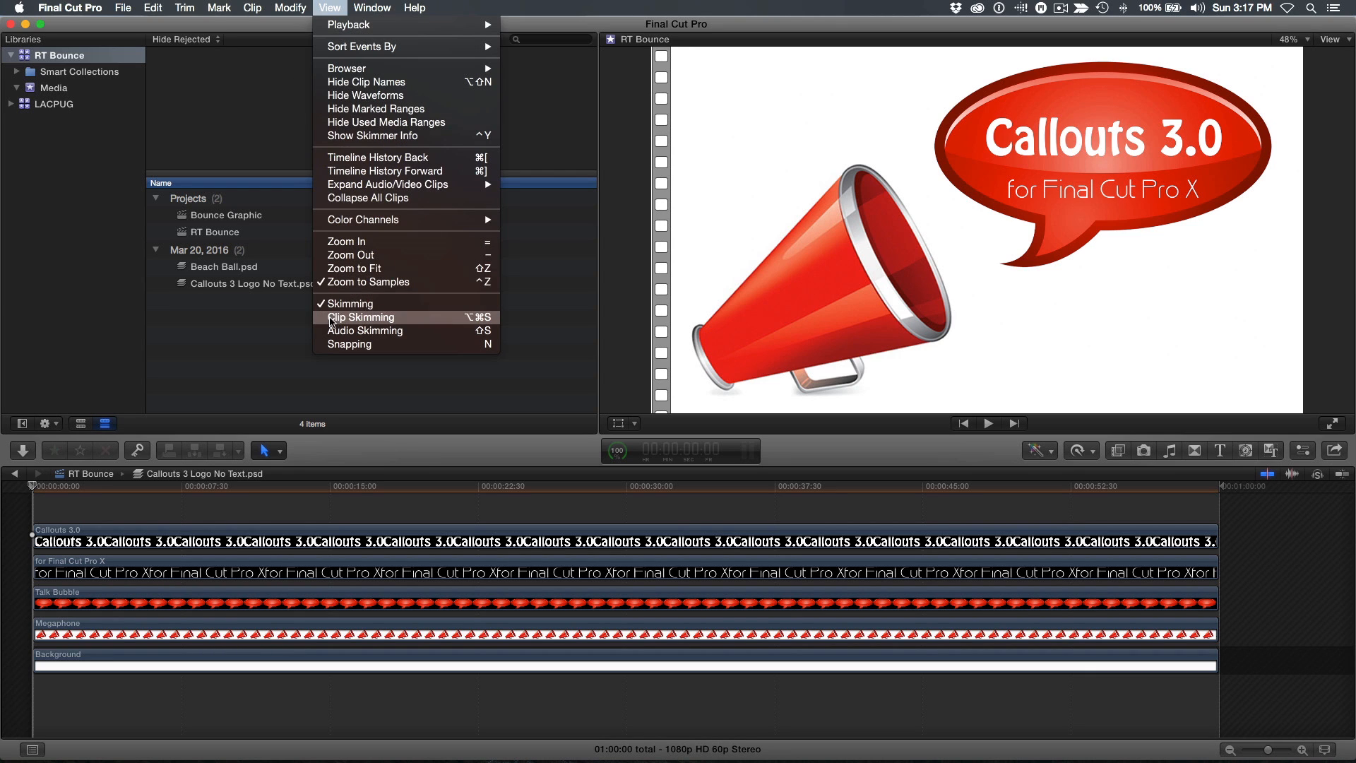
left_click(331, 319)
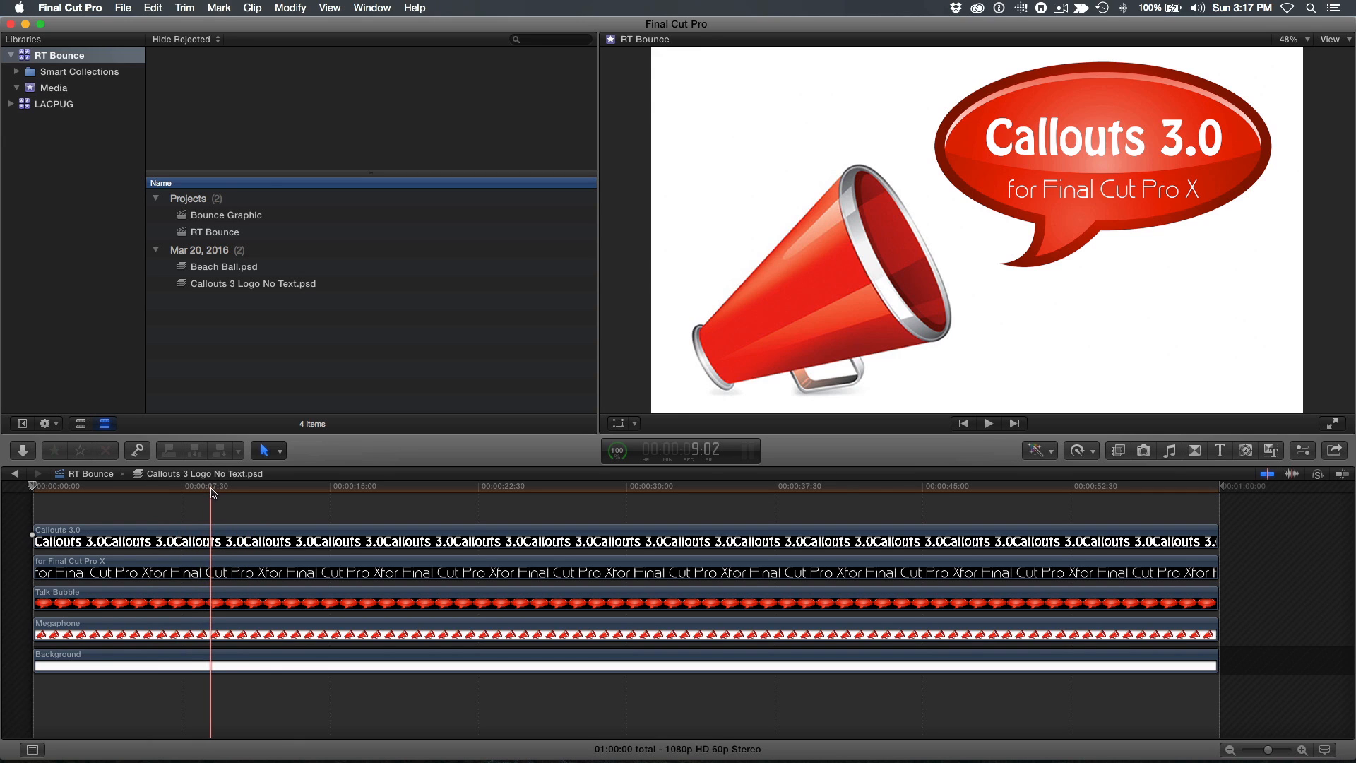
left_click(212, 491)
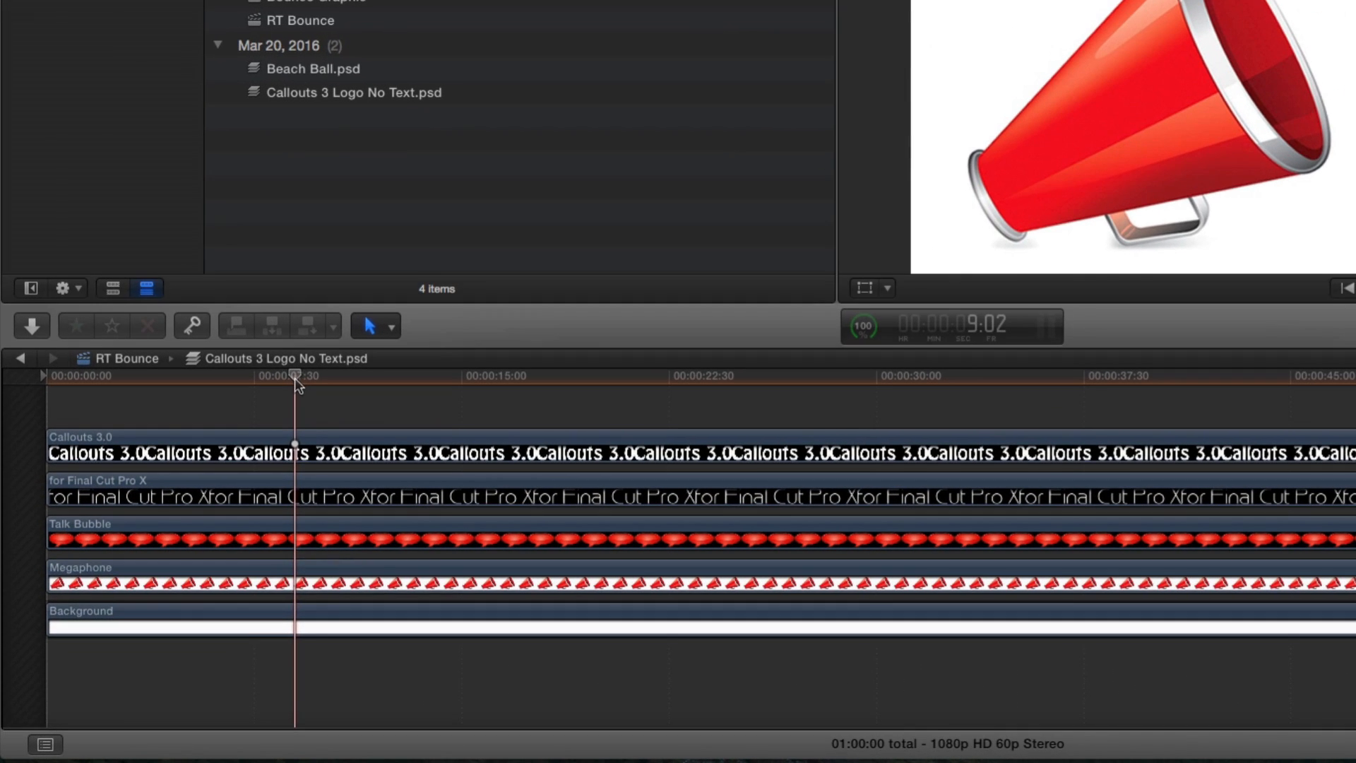
- Compound the Megaphone and Talk Bubble layers as Megaphone CC and Talk Bubble CC
left_click(199, 633)
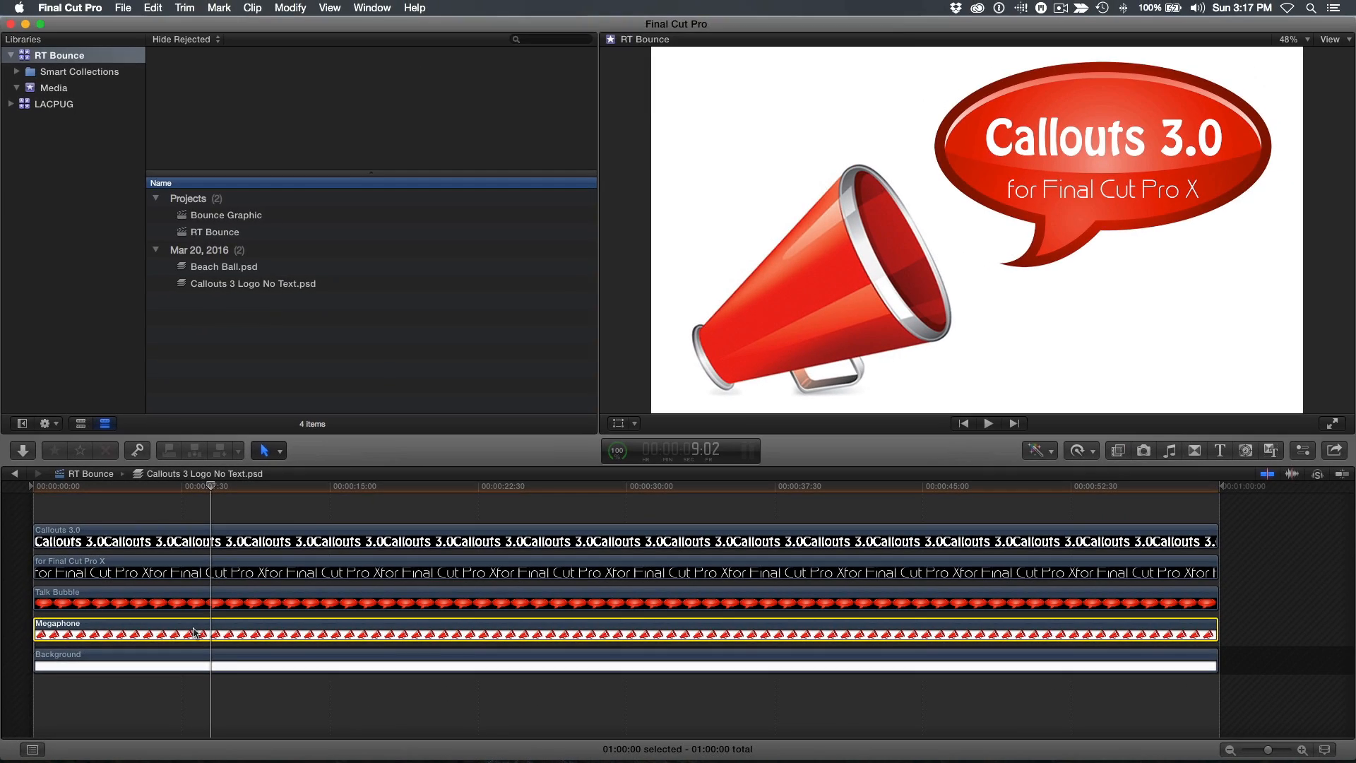
key("alt+g")
type("Megaphone CC")
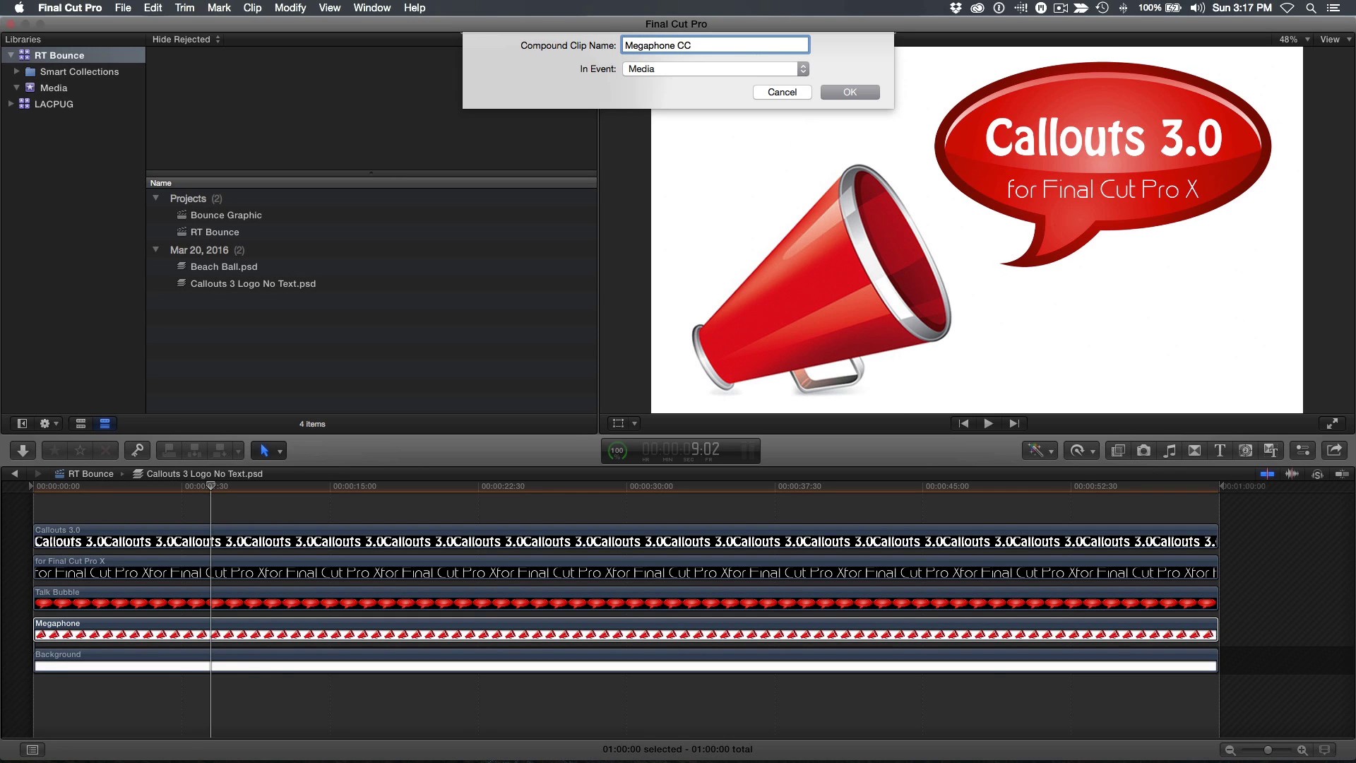
key("Return")
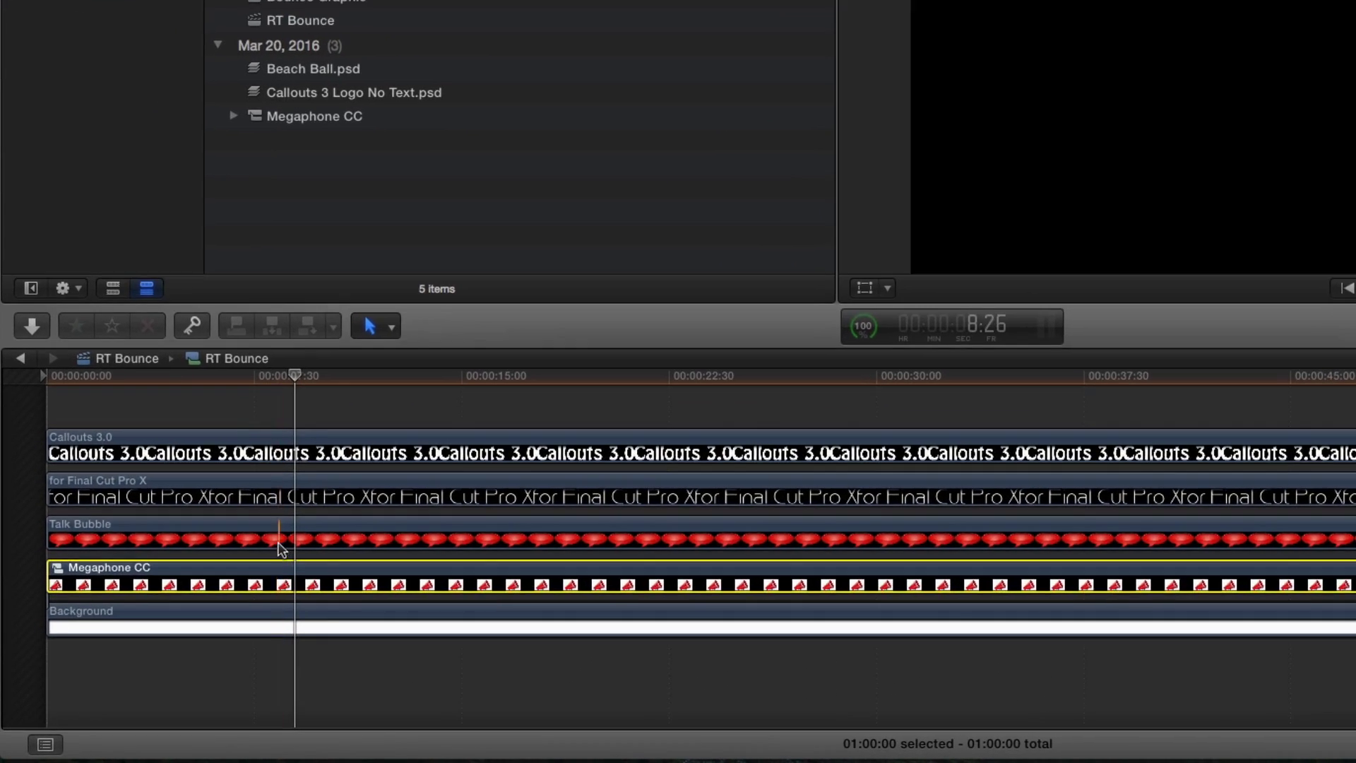
left_click(283, 548)
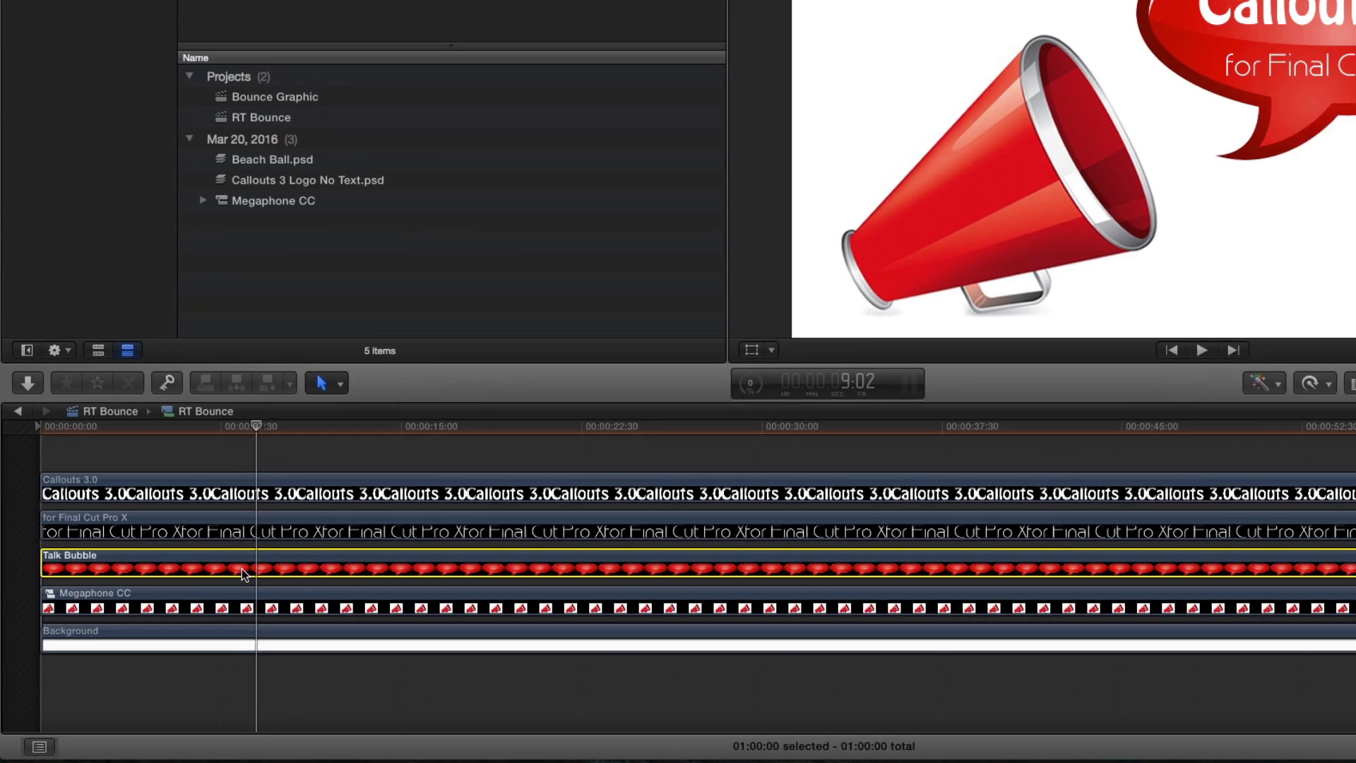
key("alt+g")
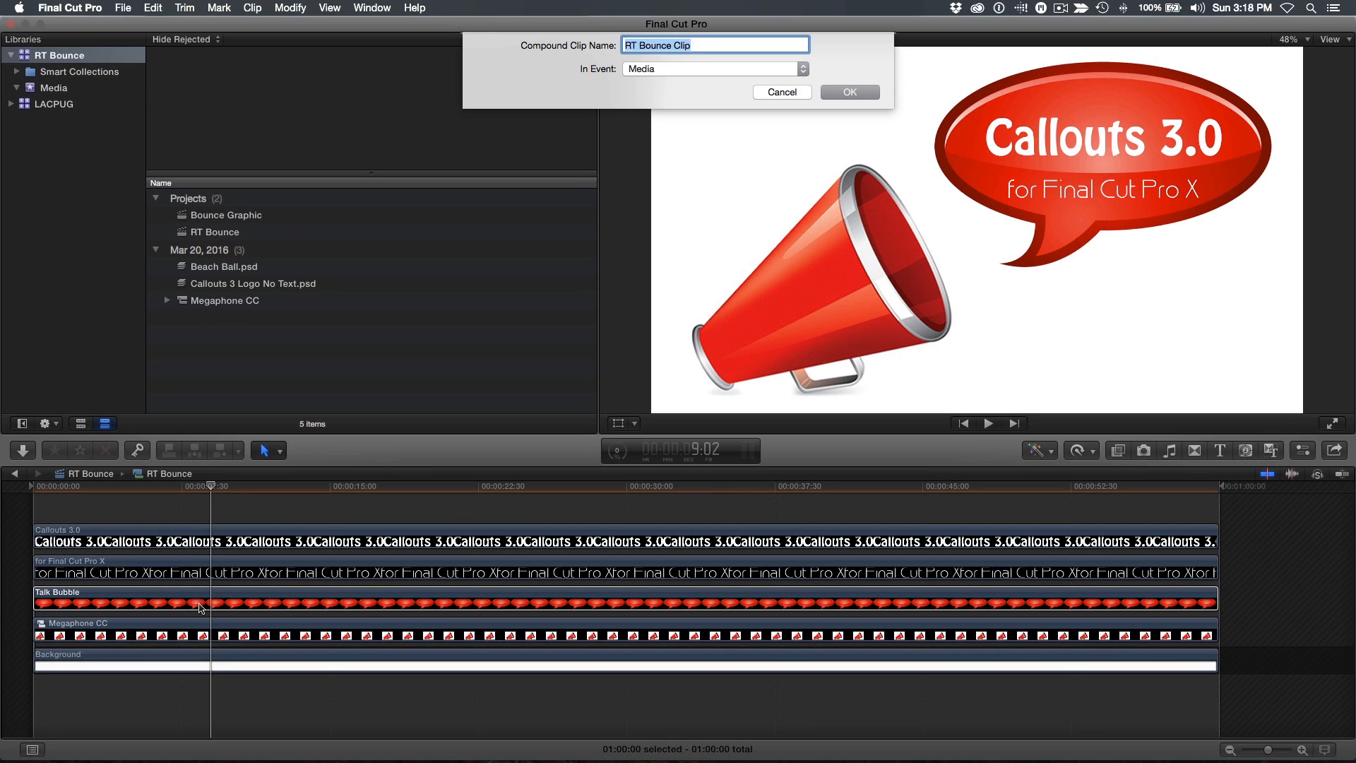
type("Talk")
key("Return")
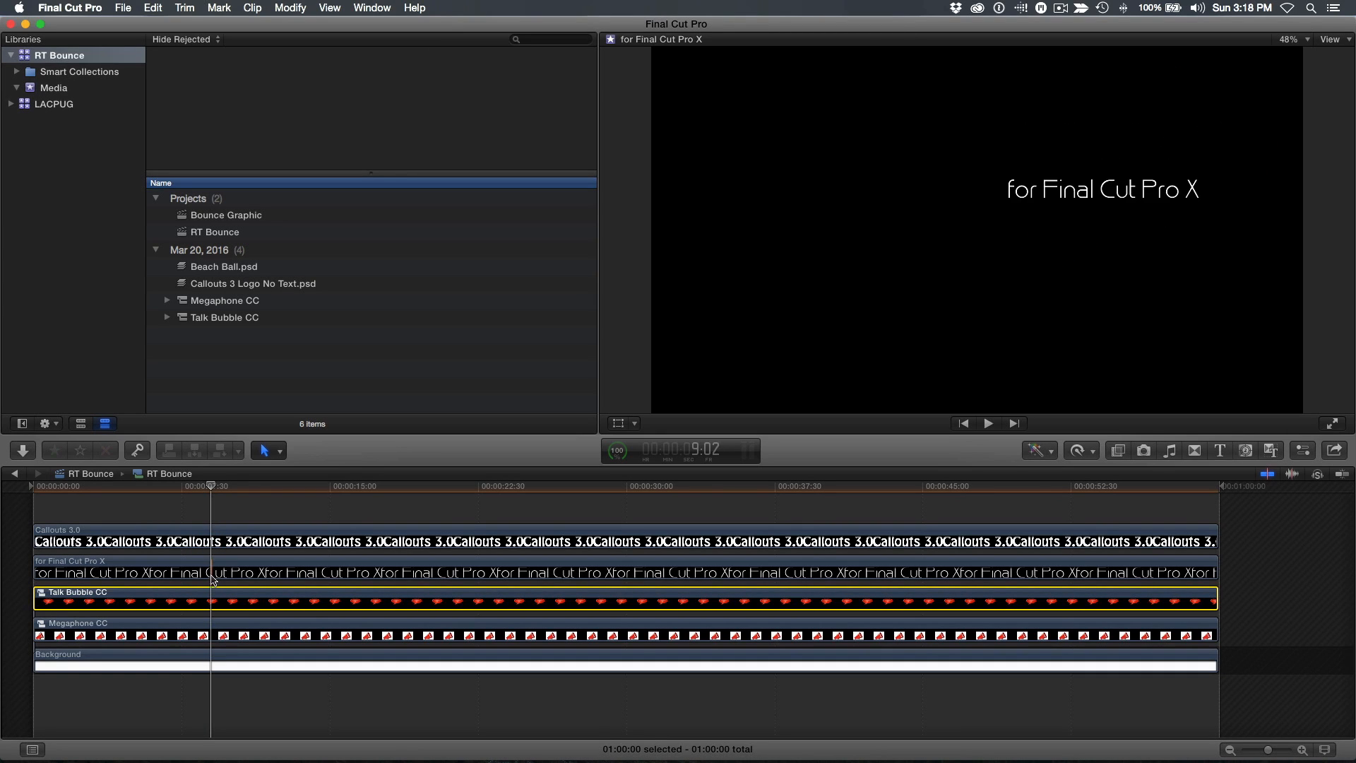
- Compound the two Callouts 3.0 title layers together as Text CC
left_click(205, 541)
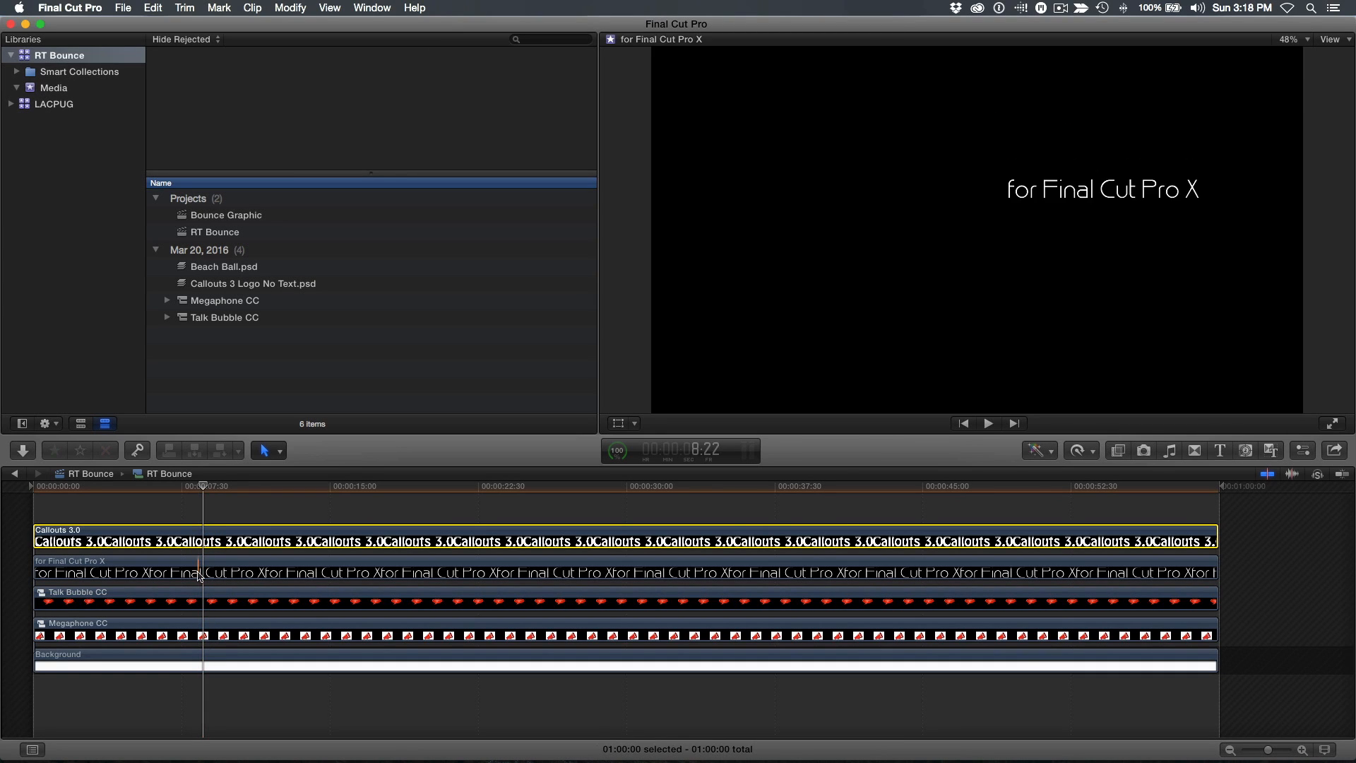
left_click(199, 576, "super")
key("alt+g")
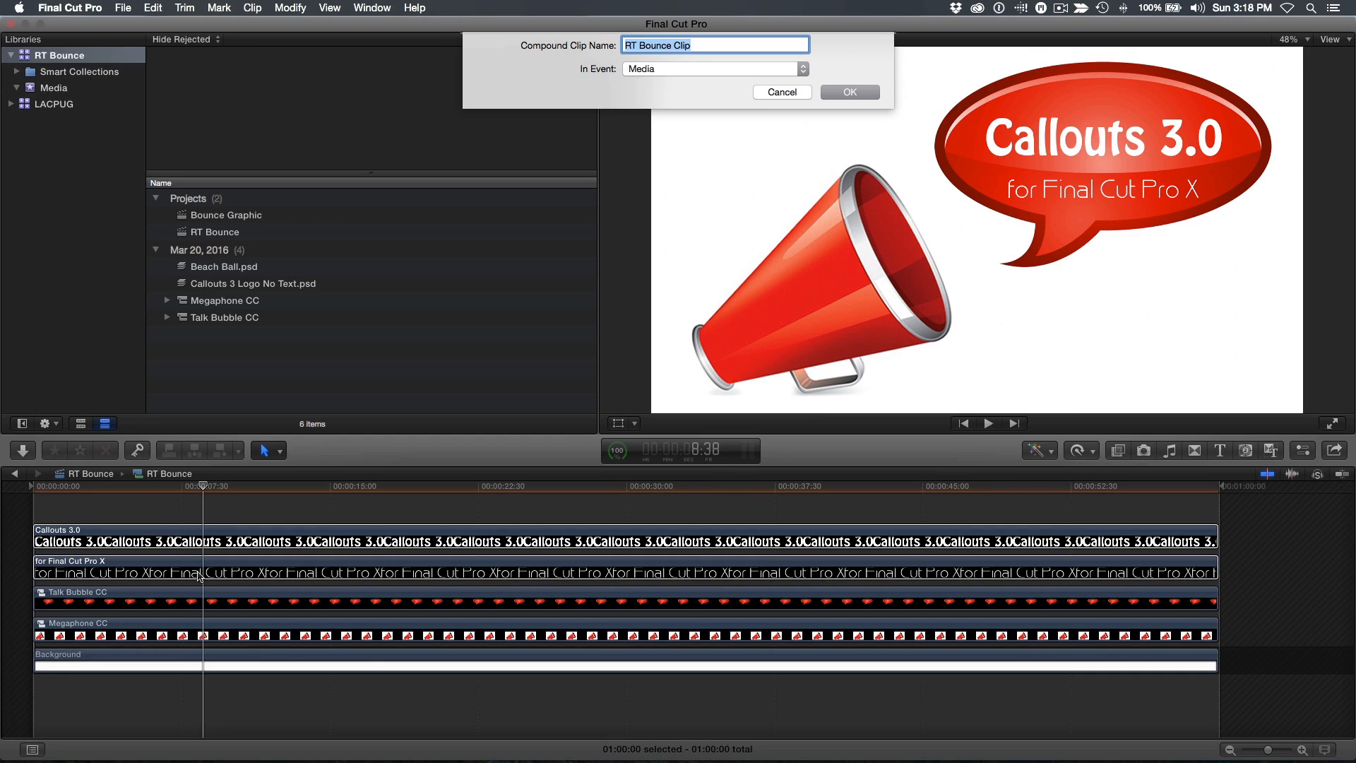
type("Text CC")
key("Return")
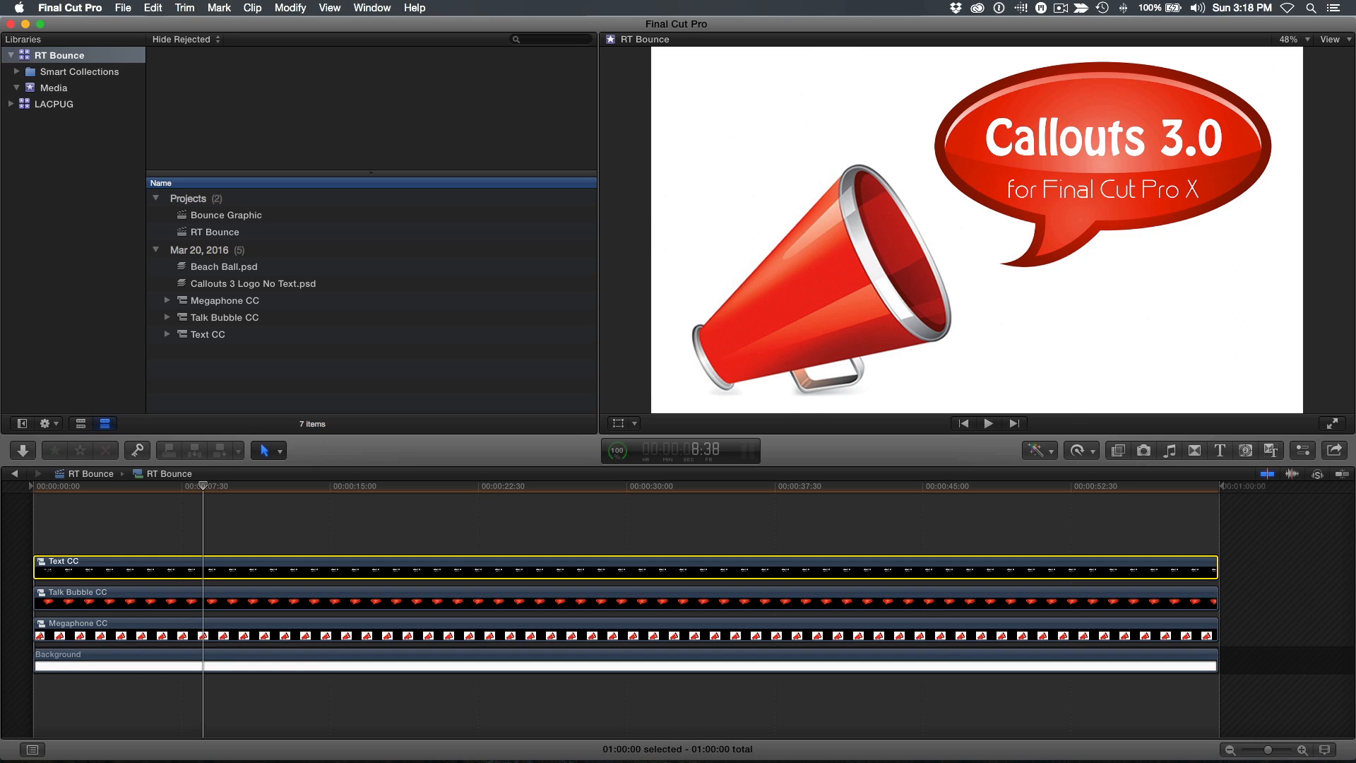
- Connect the custom RT Bounce generator at the timeline start and play it back
key("Home")
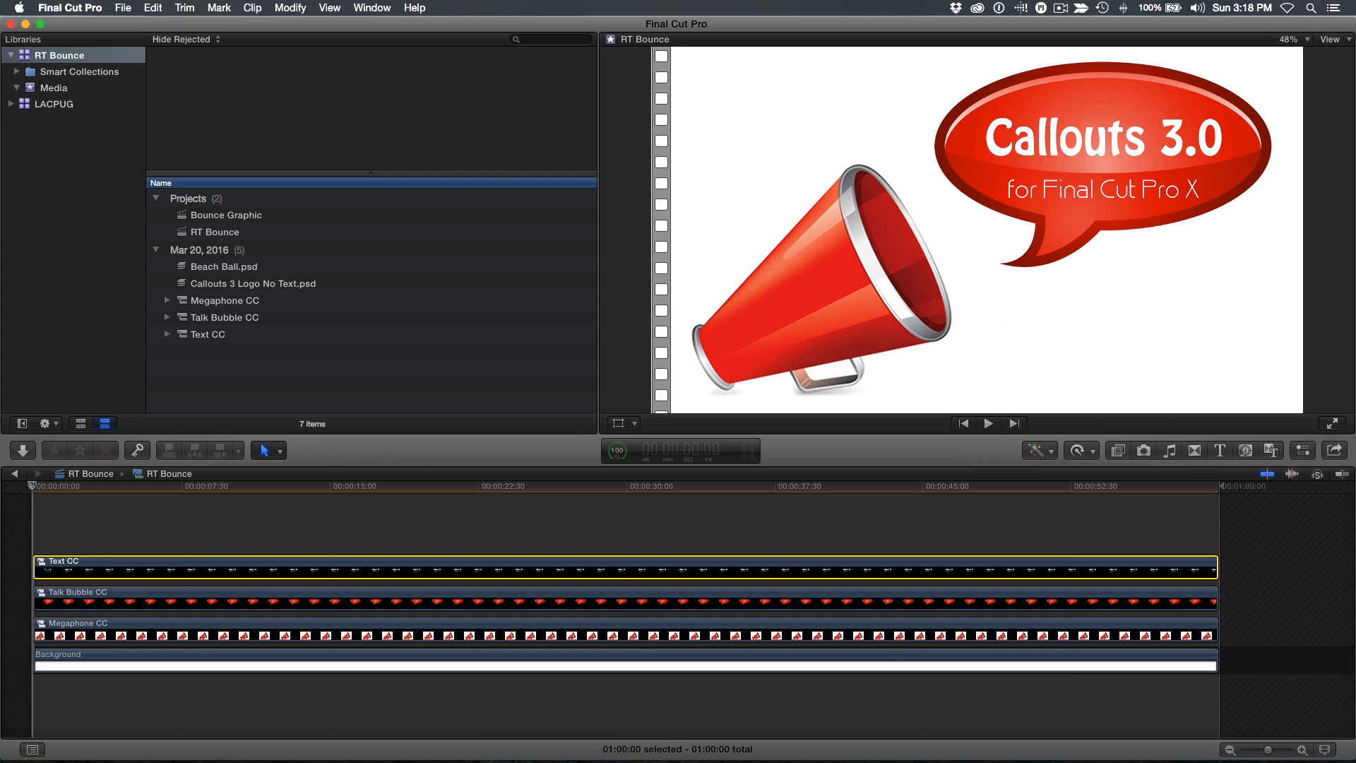
scroll(678, 594, "down", 2)
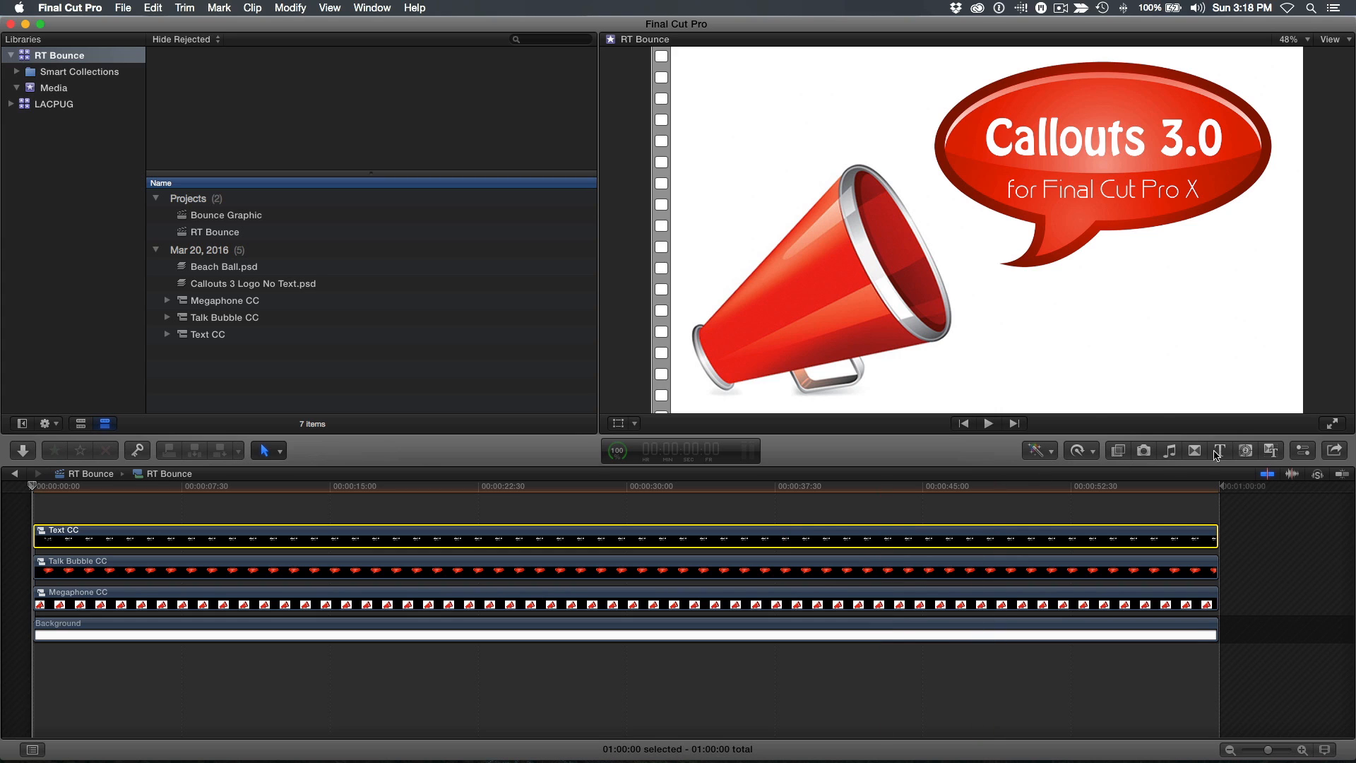
left_click(1245, 451)
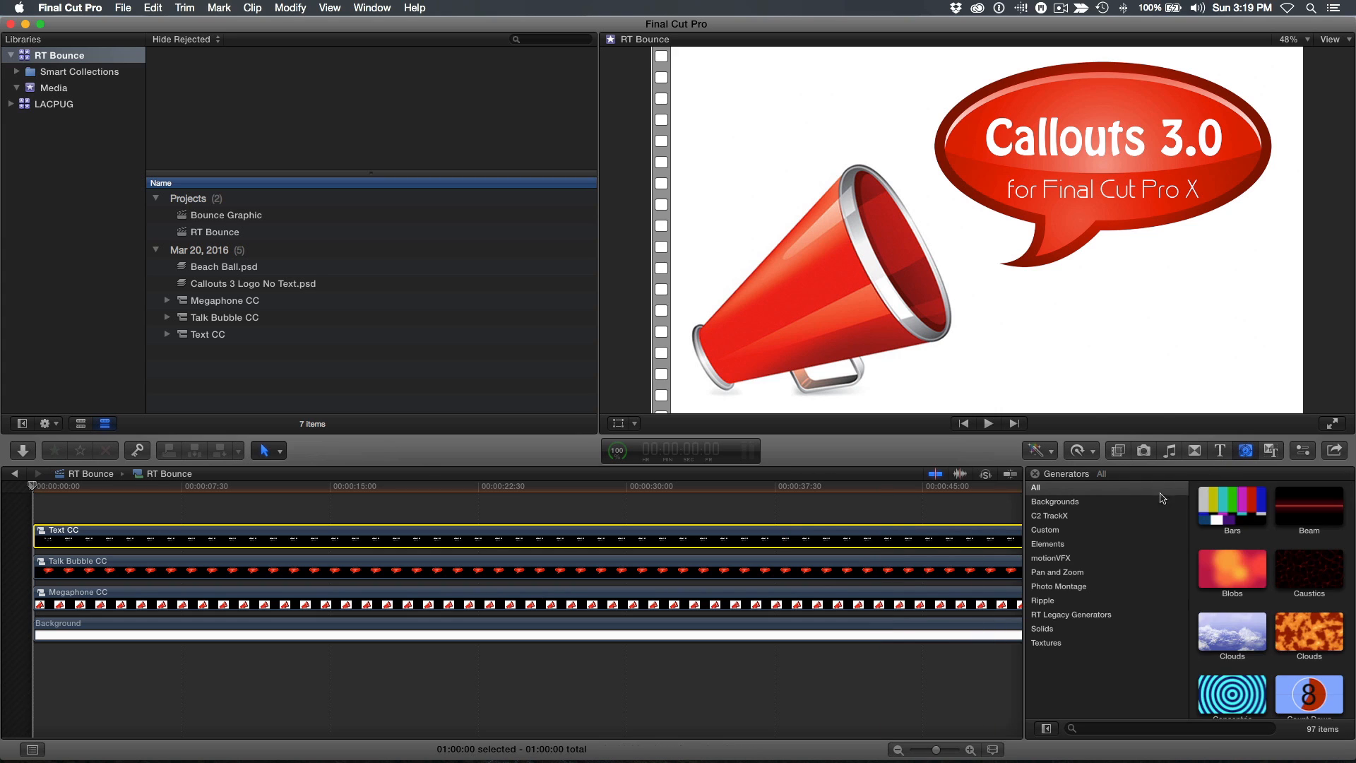
left_click(1047, 530)
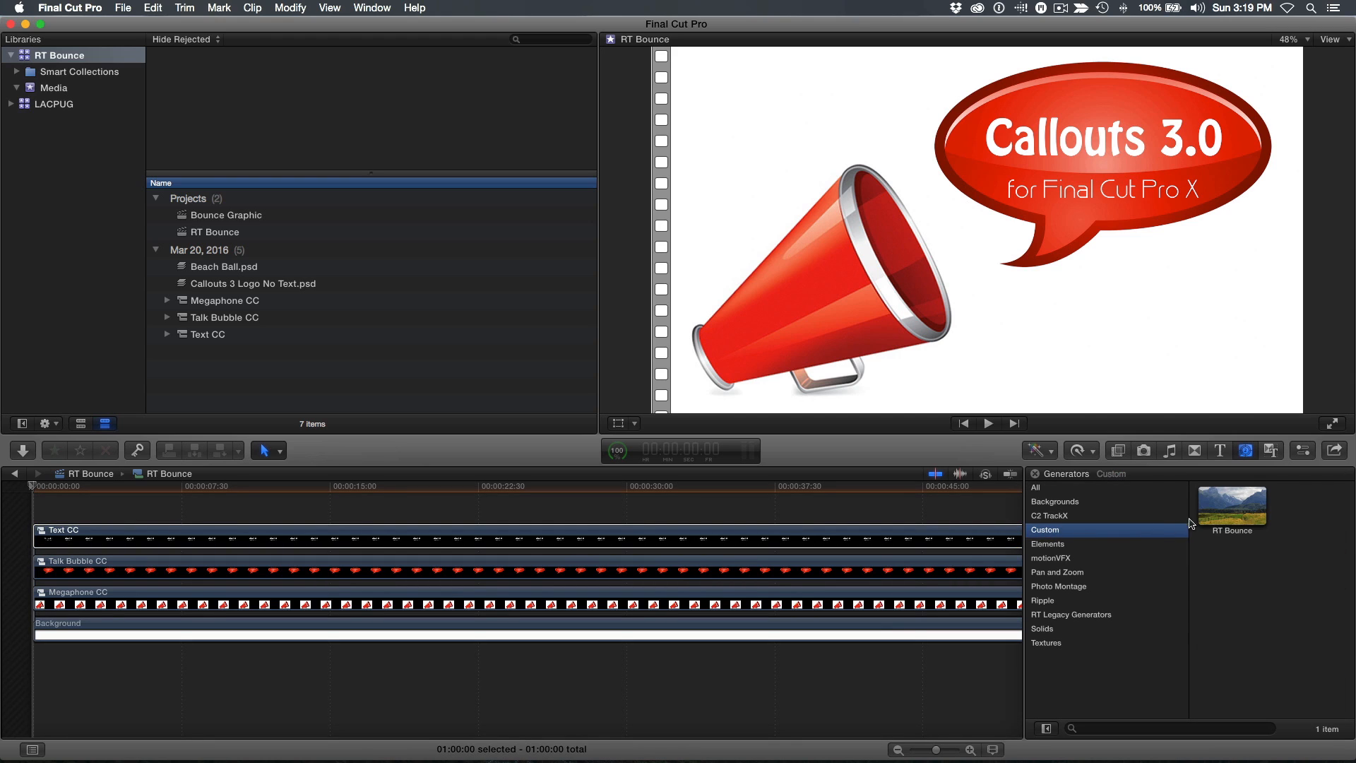
left_click(1233, 509)
key("q")
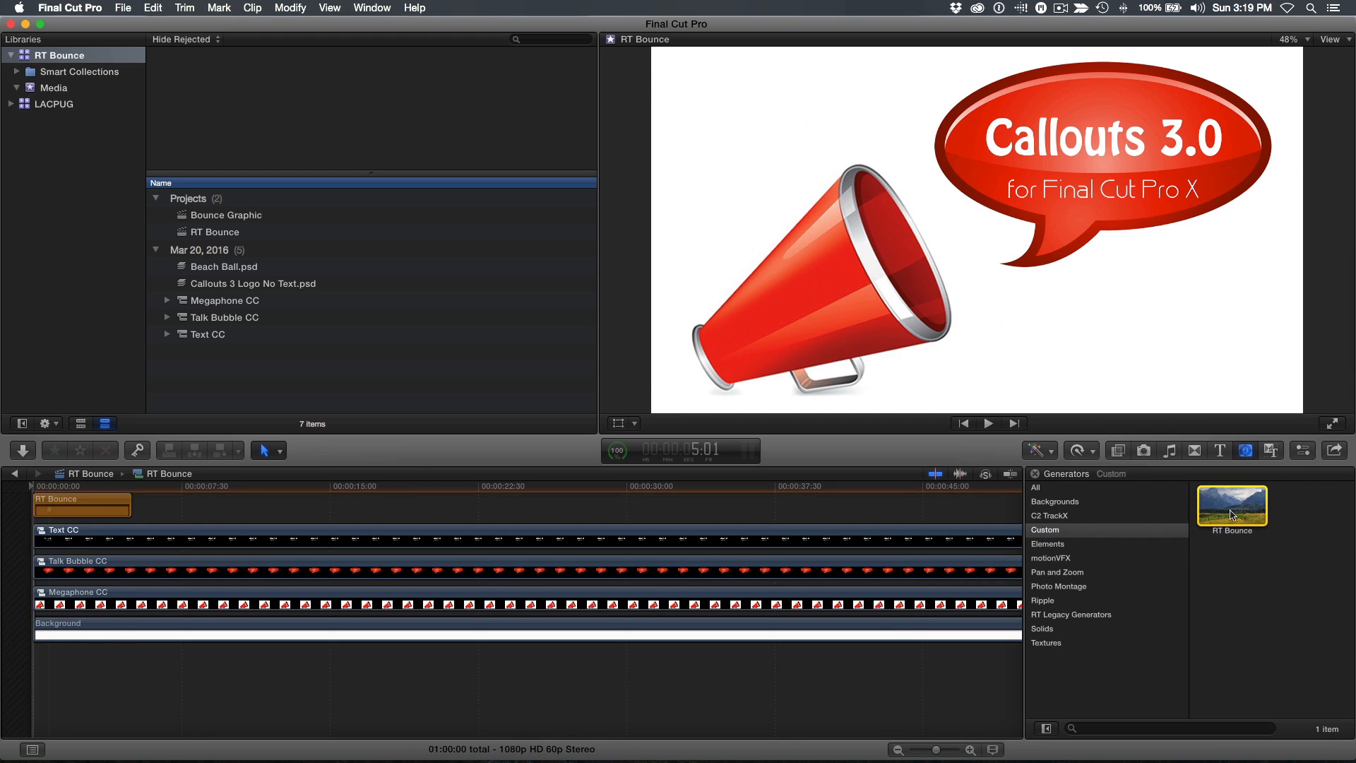
left_click(33, 487)
key("space")
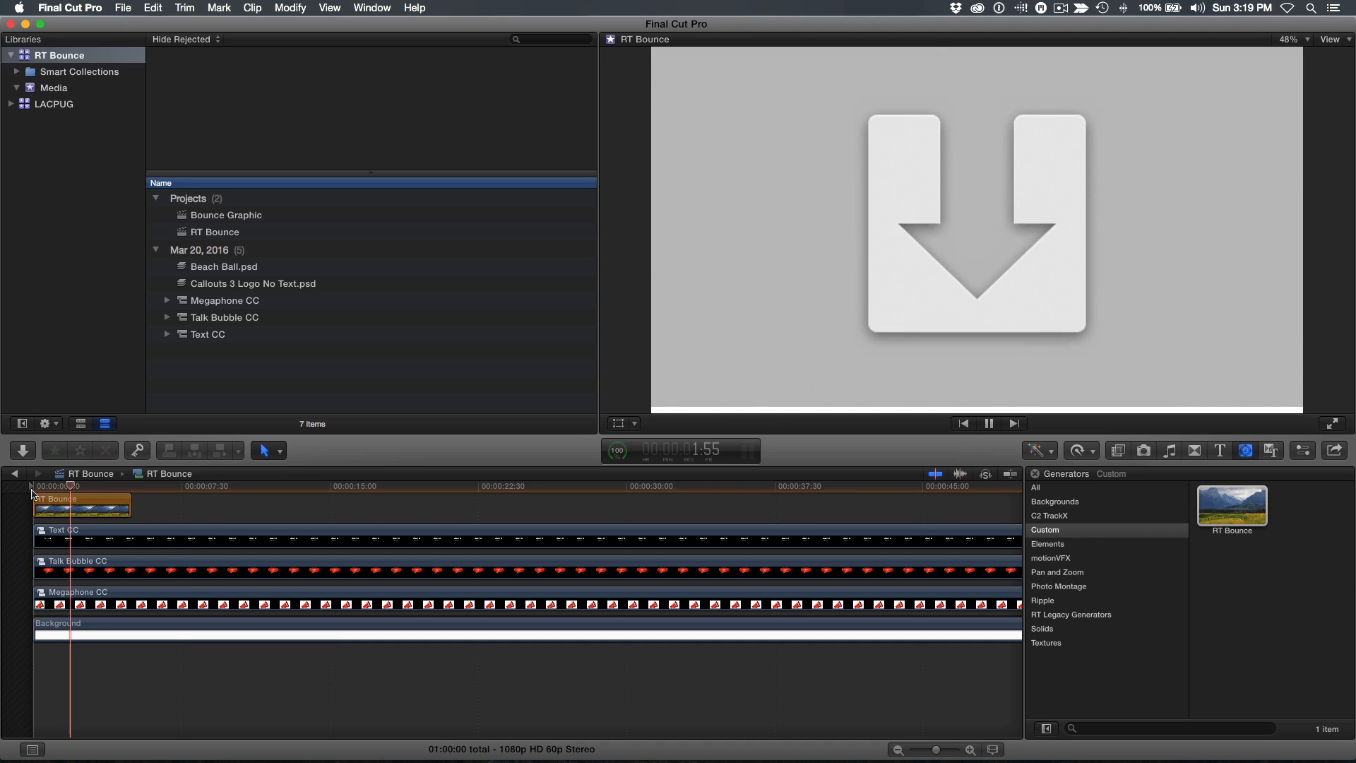
- Disable the Text CC, Talk Bubble CC and Megaphone CC clips
left_click(55, 536)
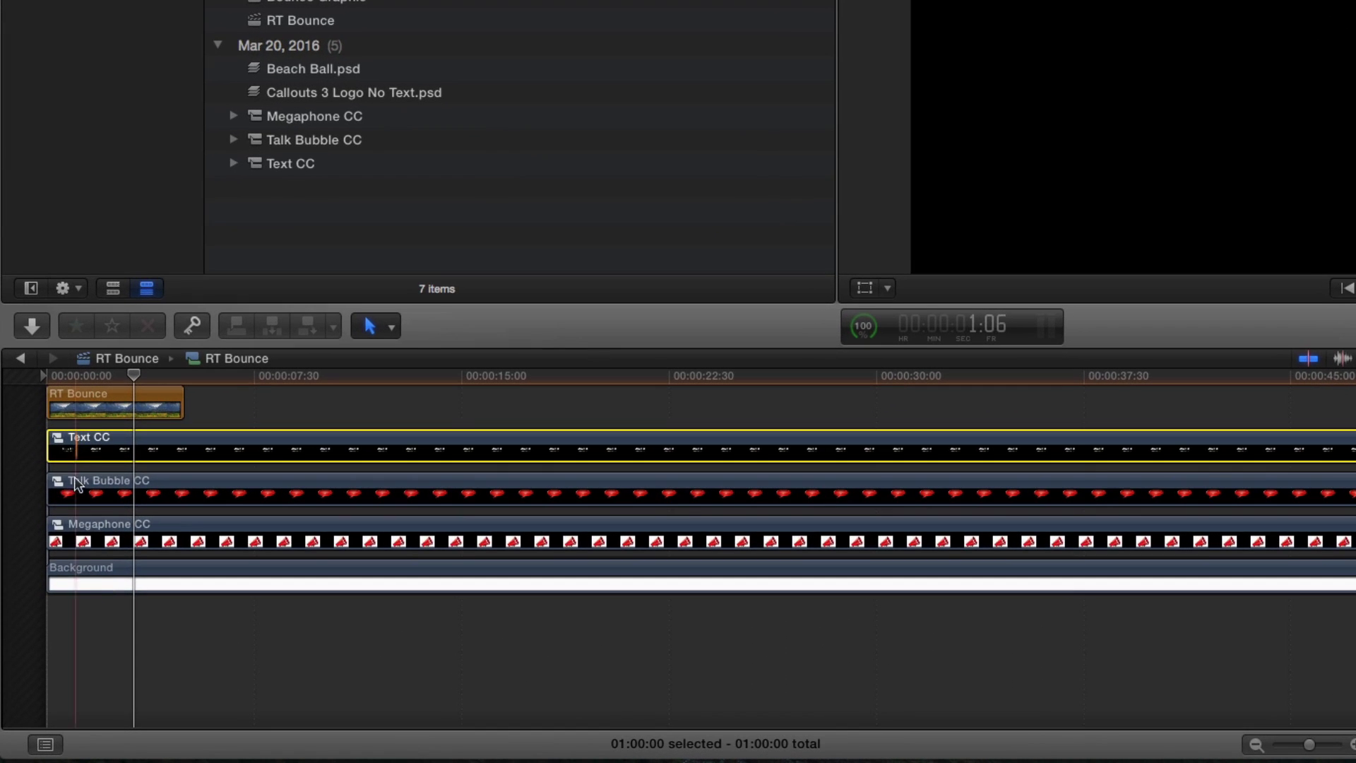
left_click(77, 486, "super")
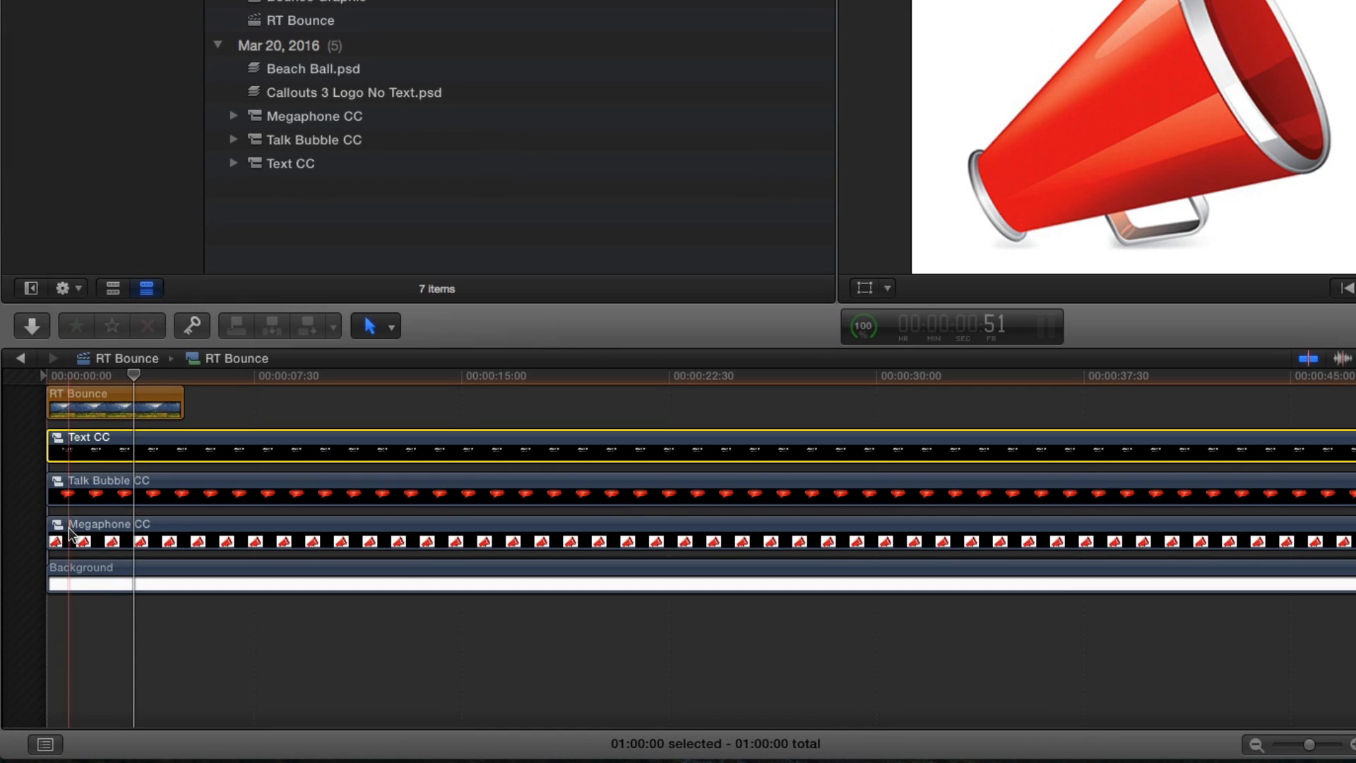
left_click(70, 530, "super")
key("v")
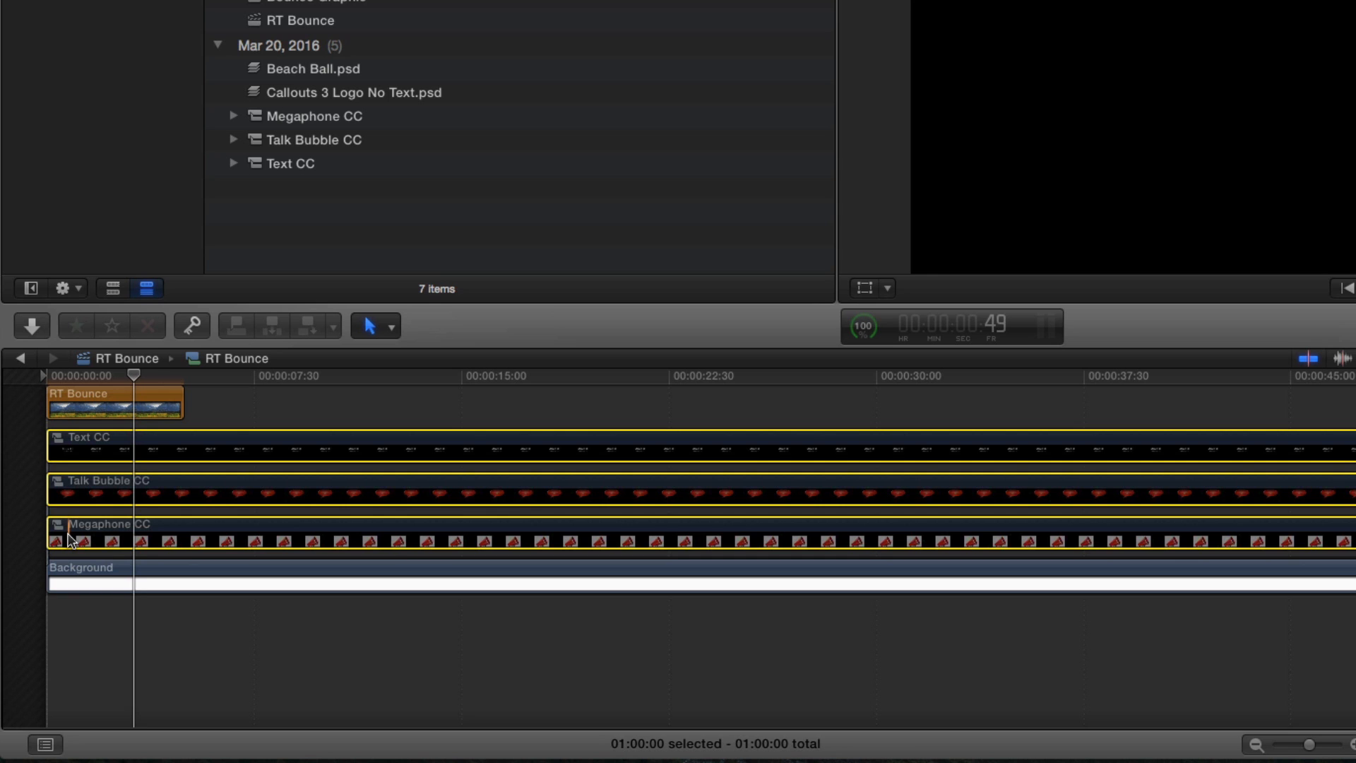
- Disable the Background layer and set RT Bounce's drop zone source to Megaphone CC
left_click(99, 578)
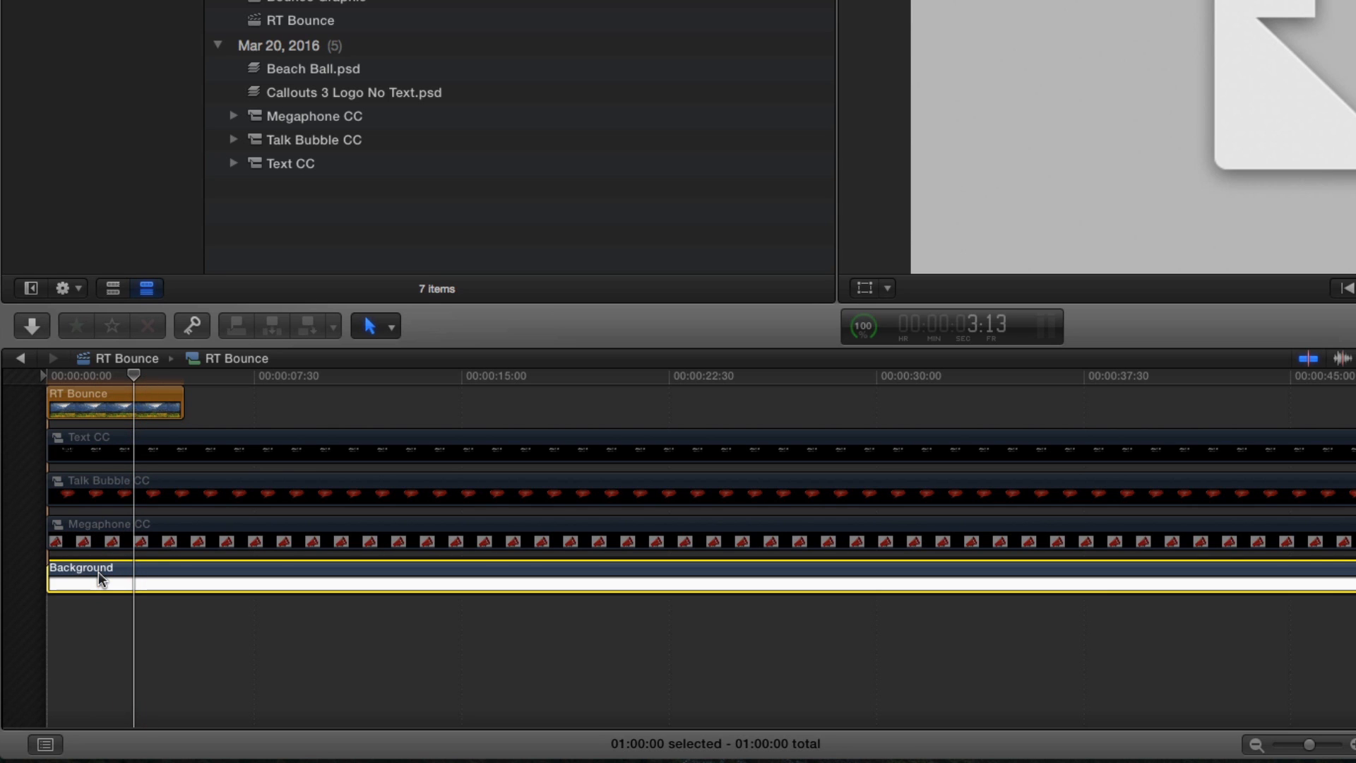
key("v")
left_click(124, 393)
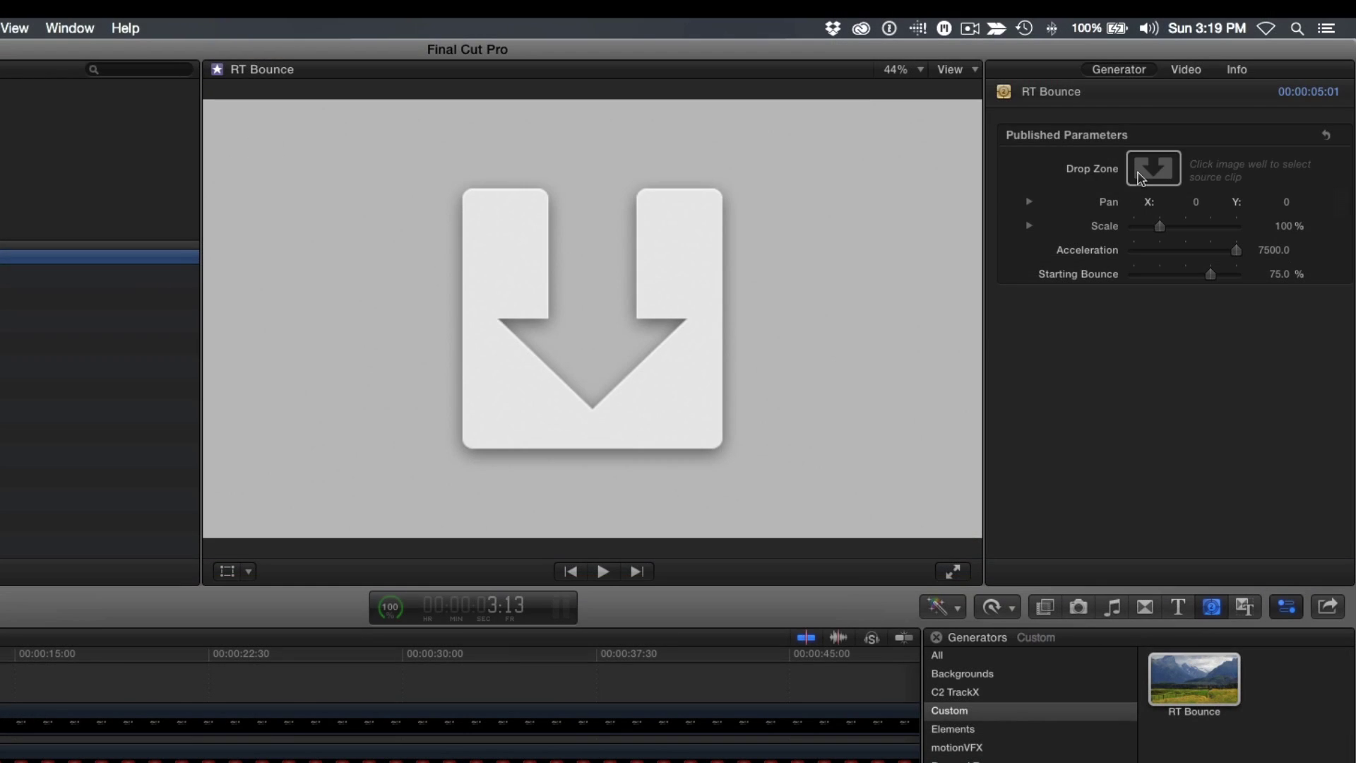
left_click(1152, 167)
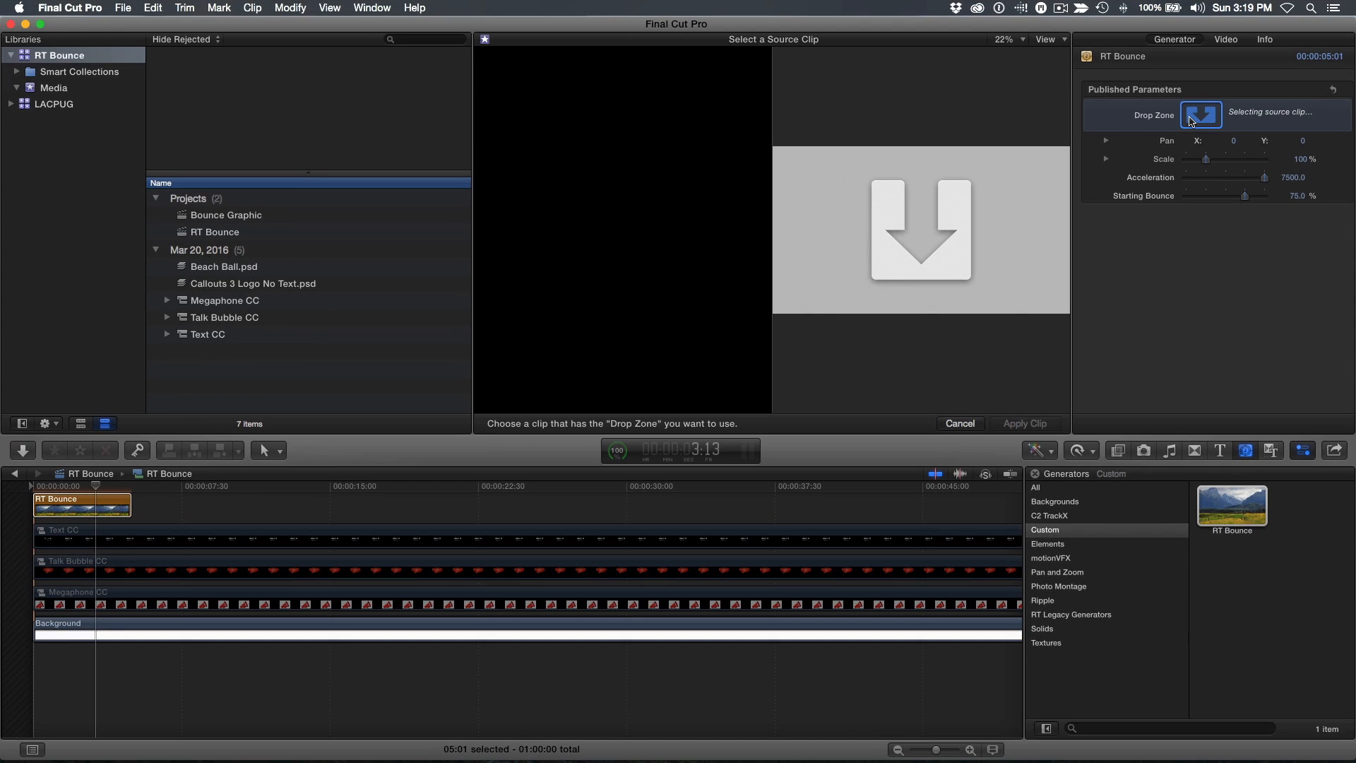
left_click(243, 304)
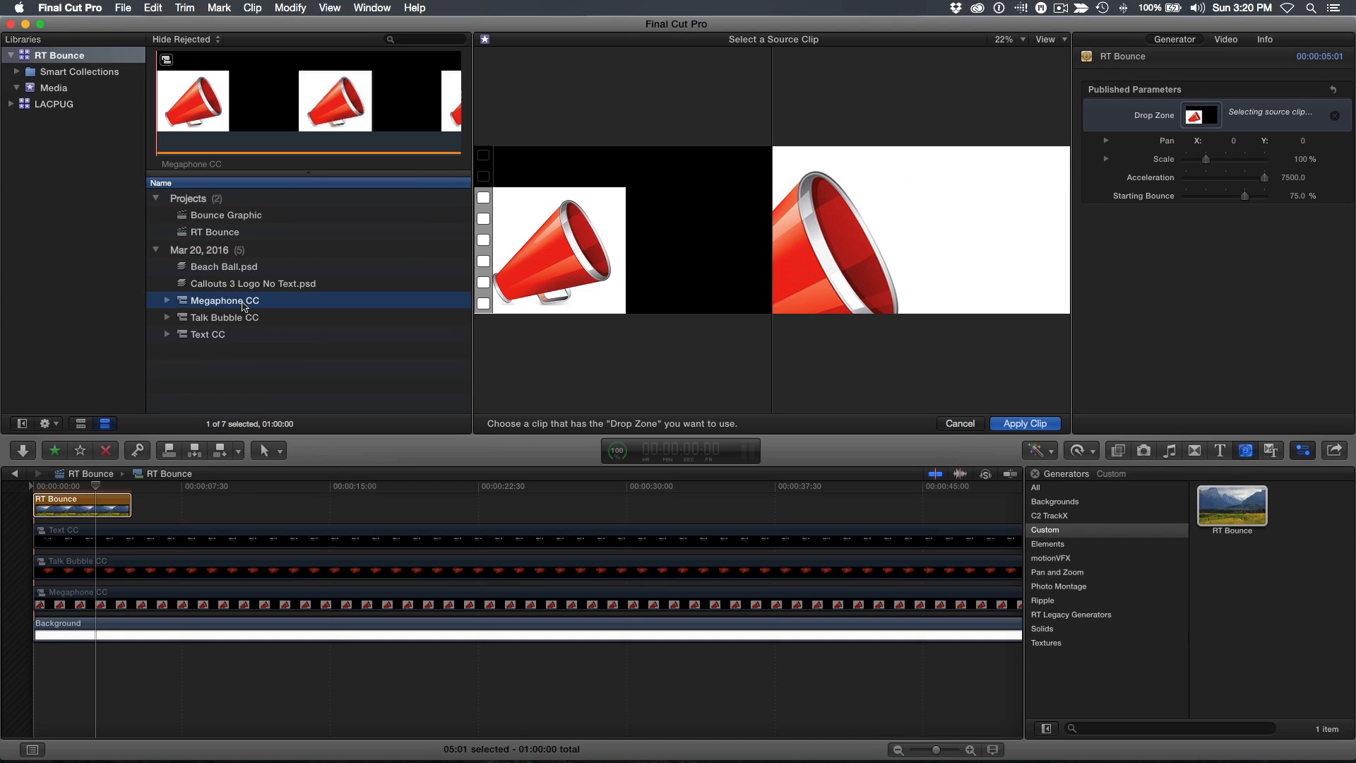
left_click(1024, 423)
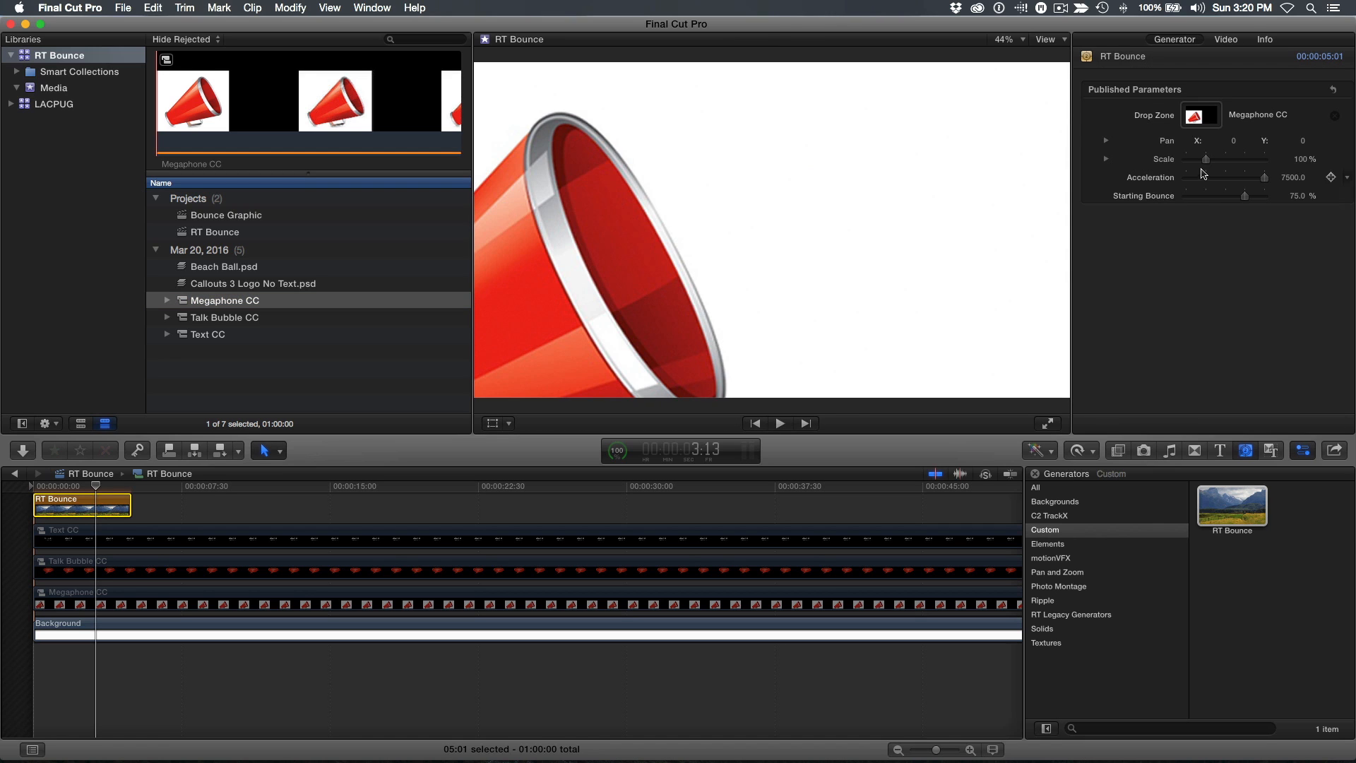
- Scale the megaphone to 46% and nudge its Pan Y slightly upward
left_click_drag(1207, 159, 1195, 159)
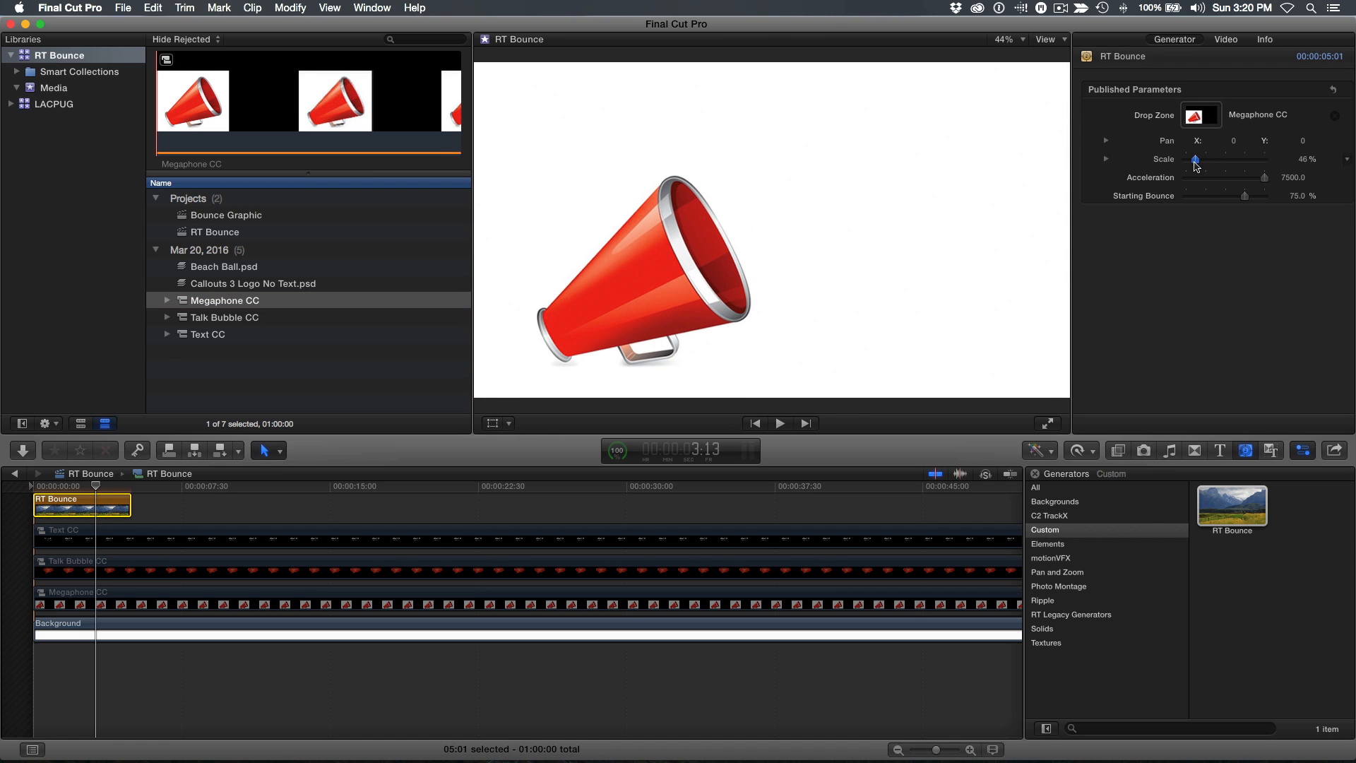
left_click_drag(1302, 142, 1299, 139)
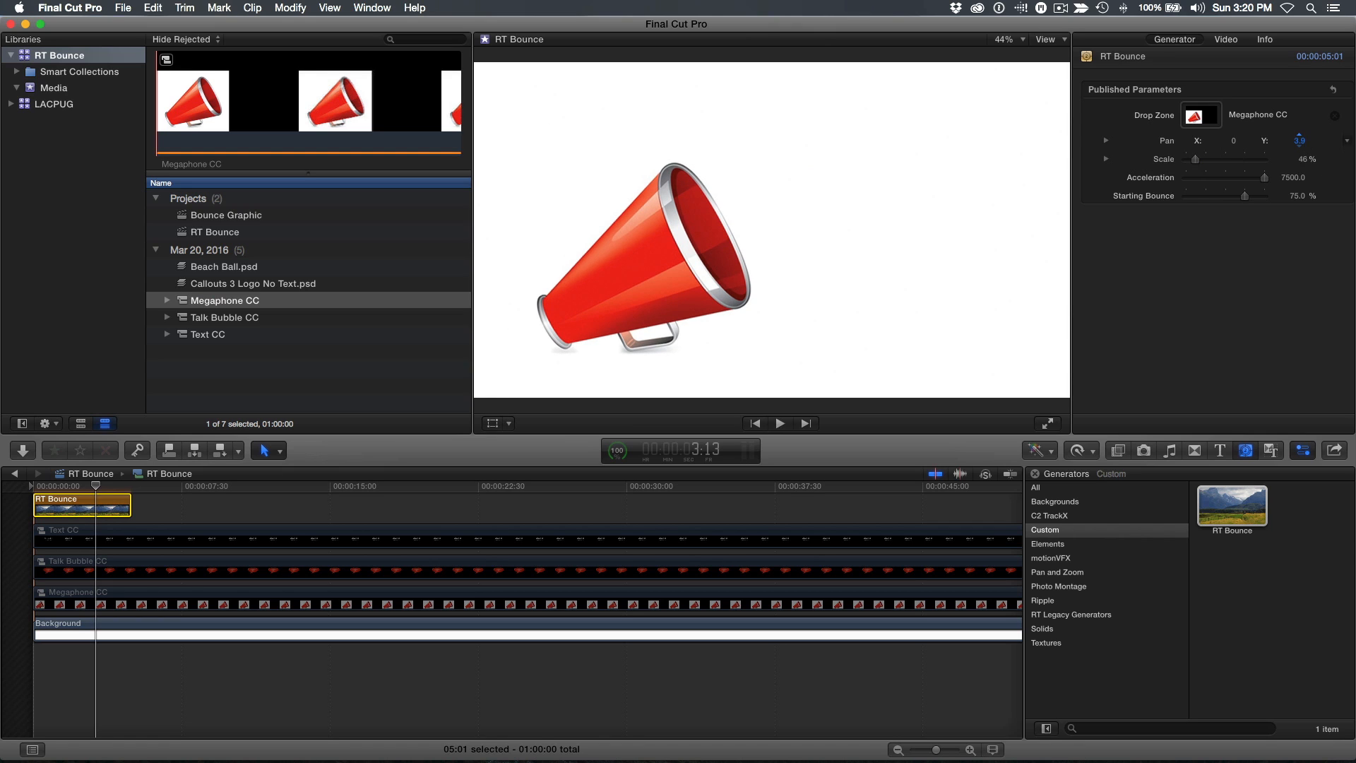
key("Home")
- Preview the bounce, then lower Starting Bounce from 75% to 50%
key("space")
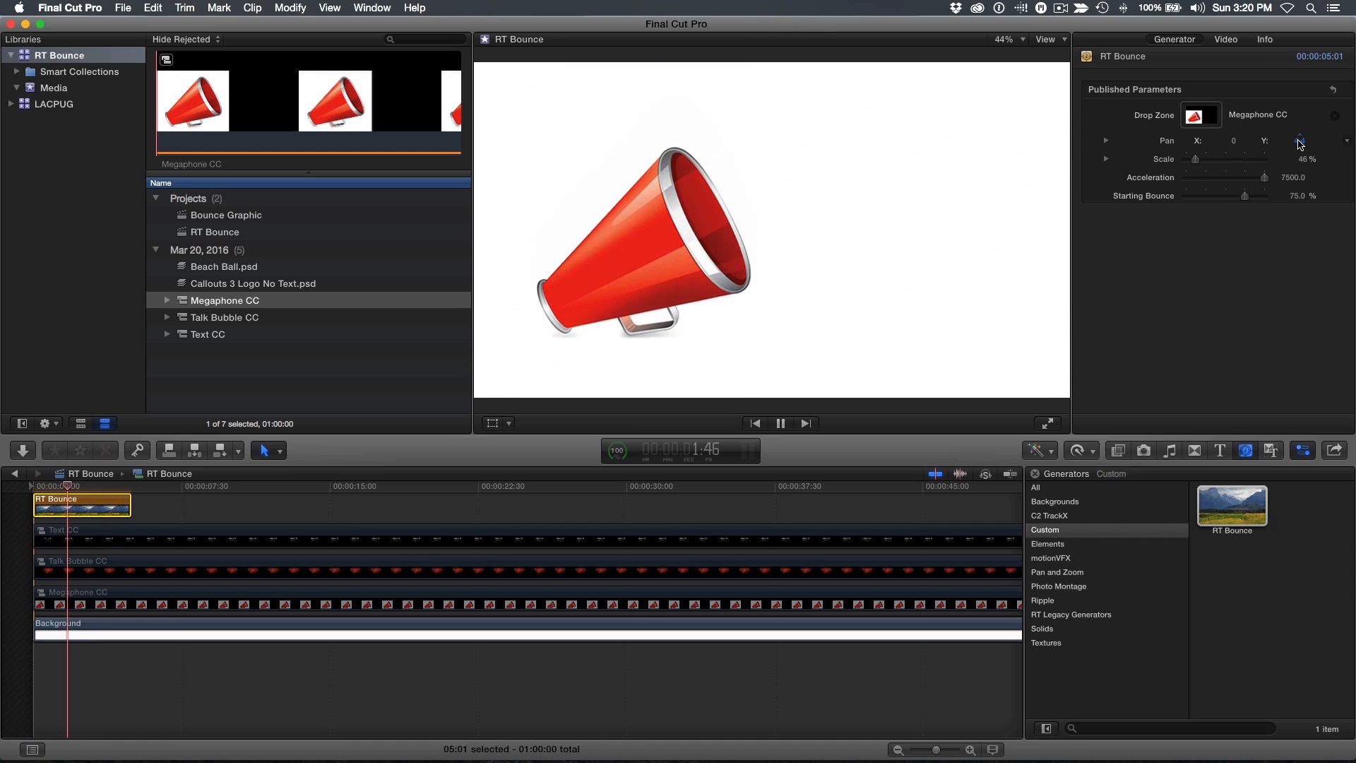
key("space")
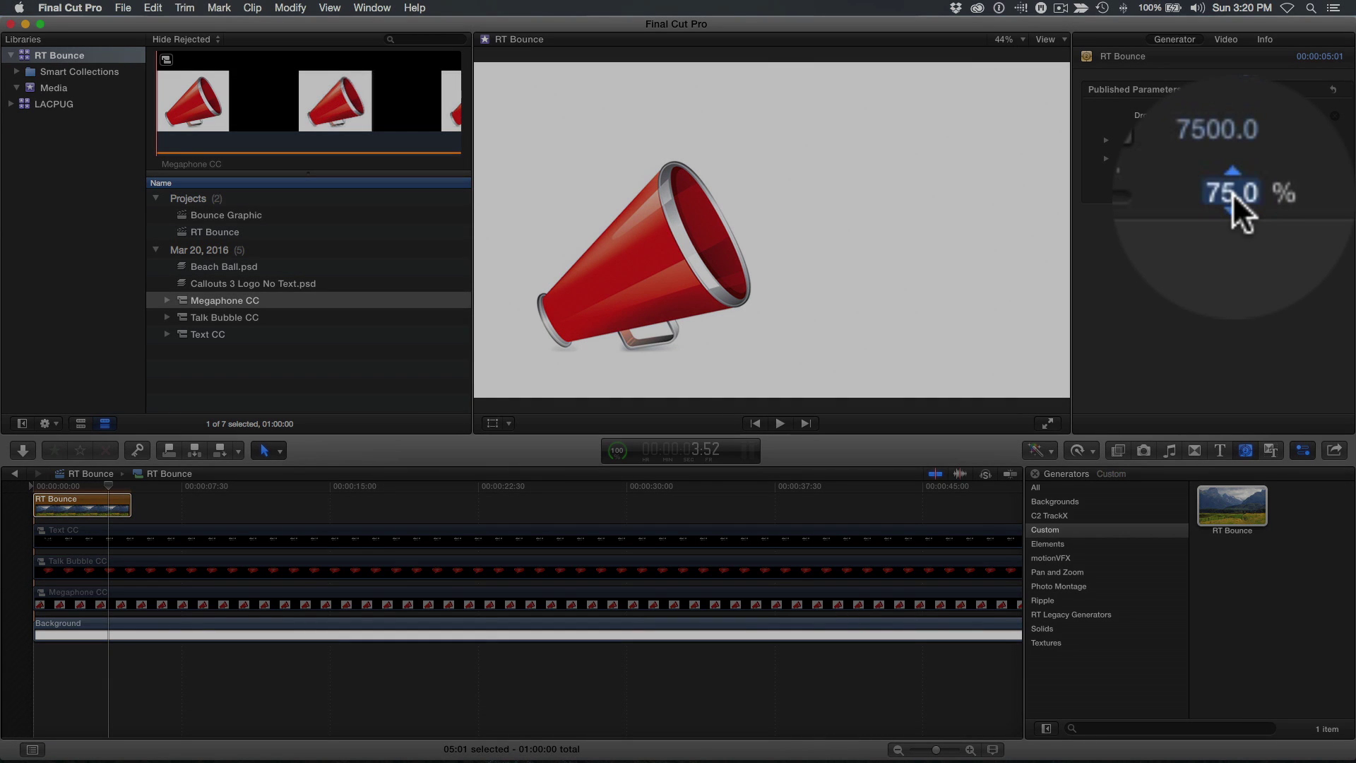
type("50")
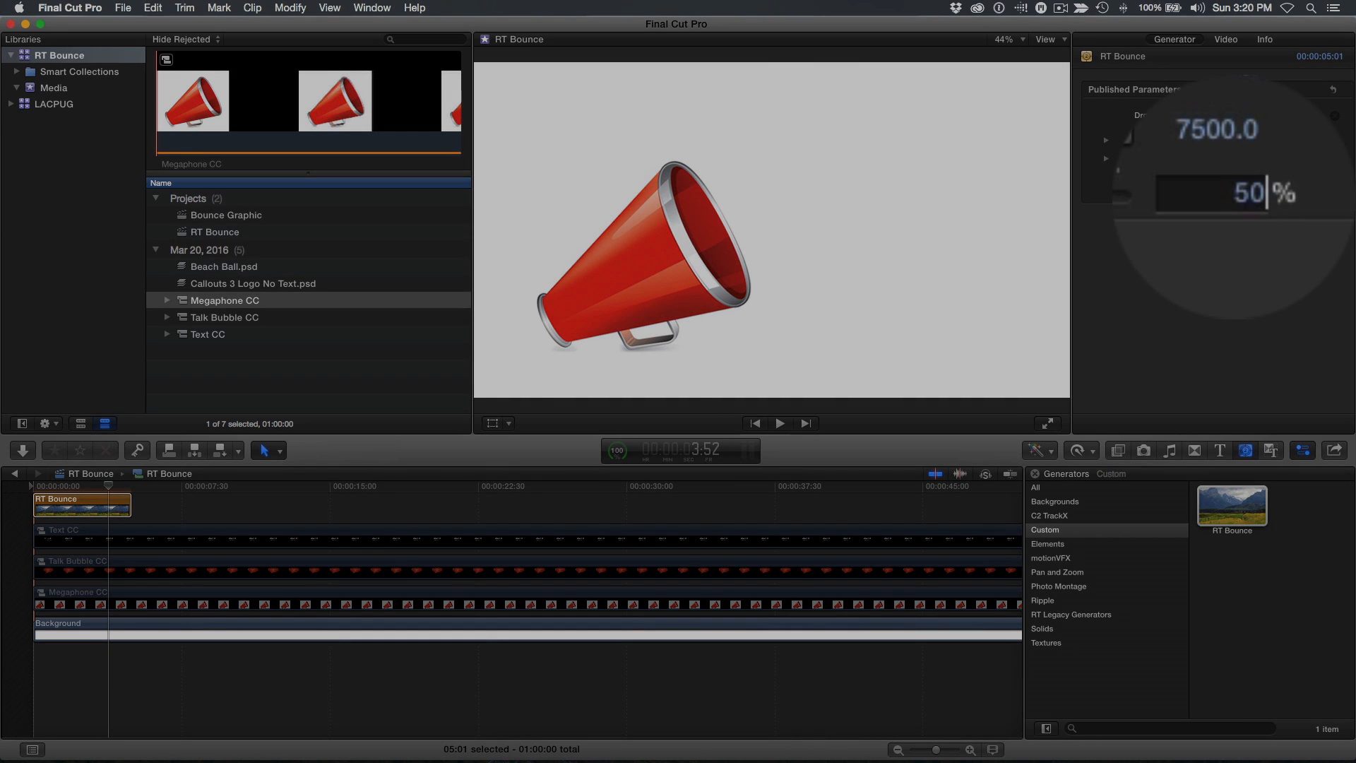
key("Return")
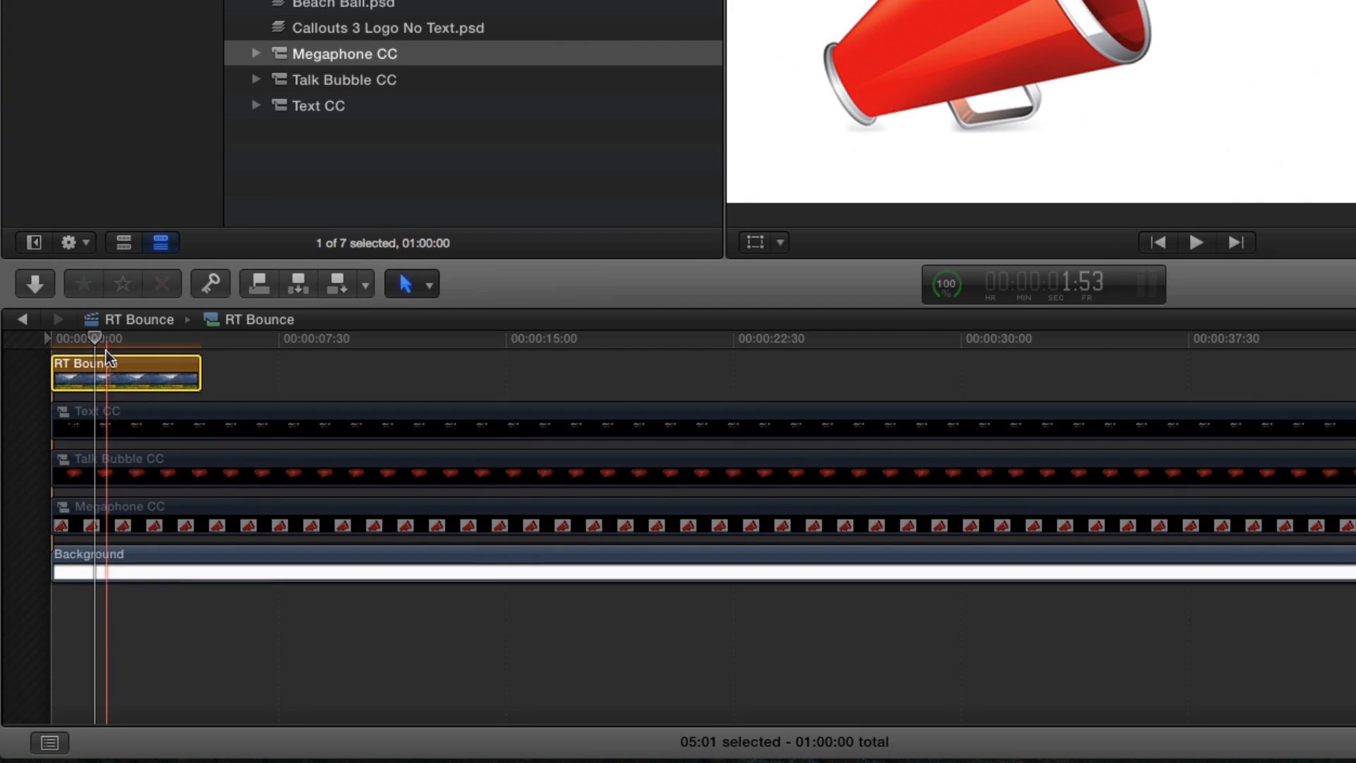
- Duplicate RT Bounce onto the track above with Talk Bubble CC as its drop zone source
mouse_move(105, 421)
left_mouse_down()
mouse_move(106, 373)
mouse_move(136, 373)
left_mouse_up()
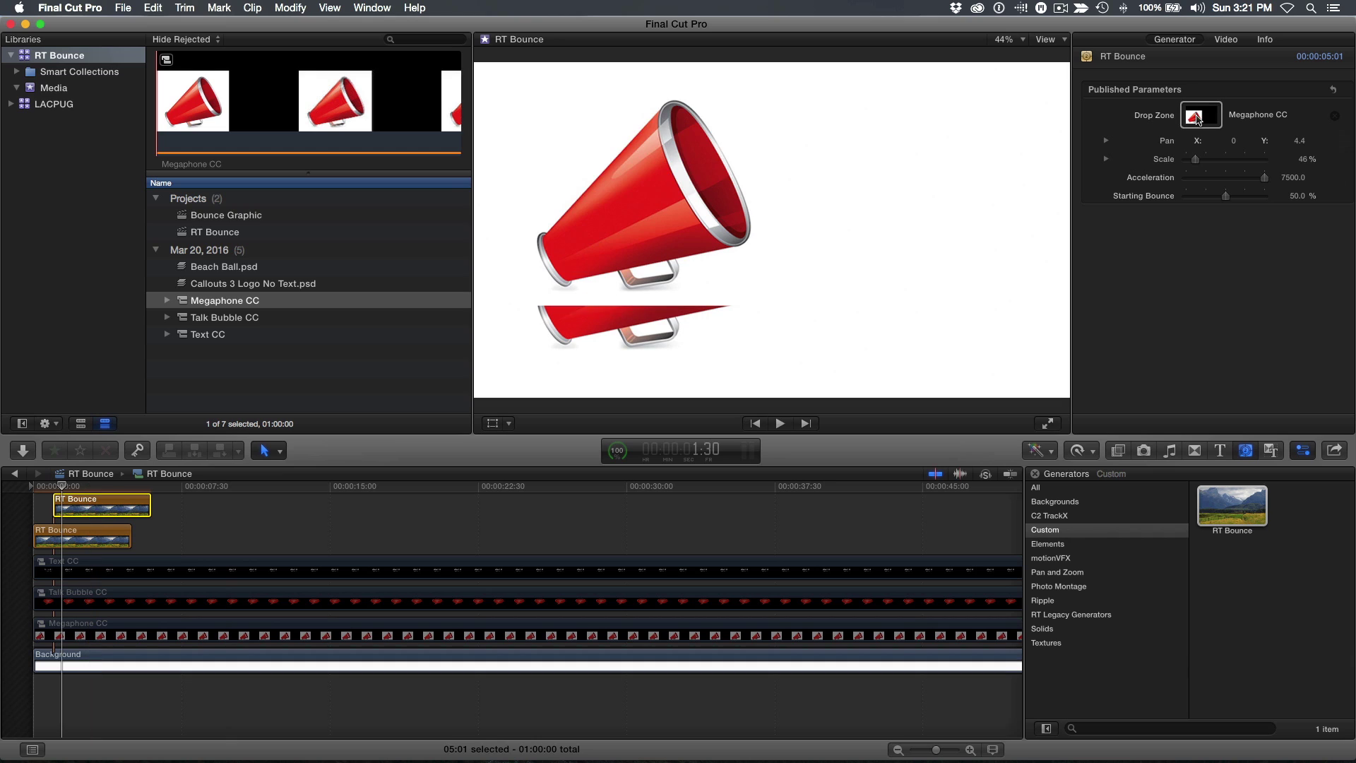
left_click(1195, 116)
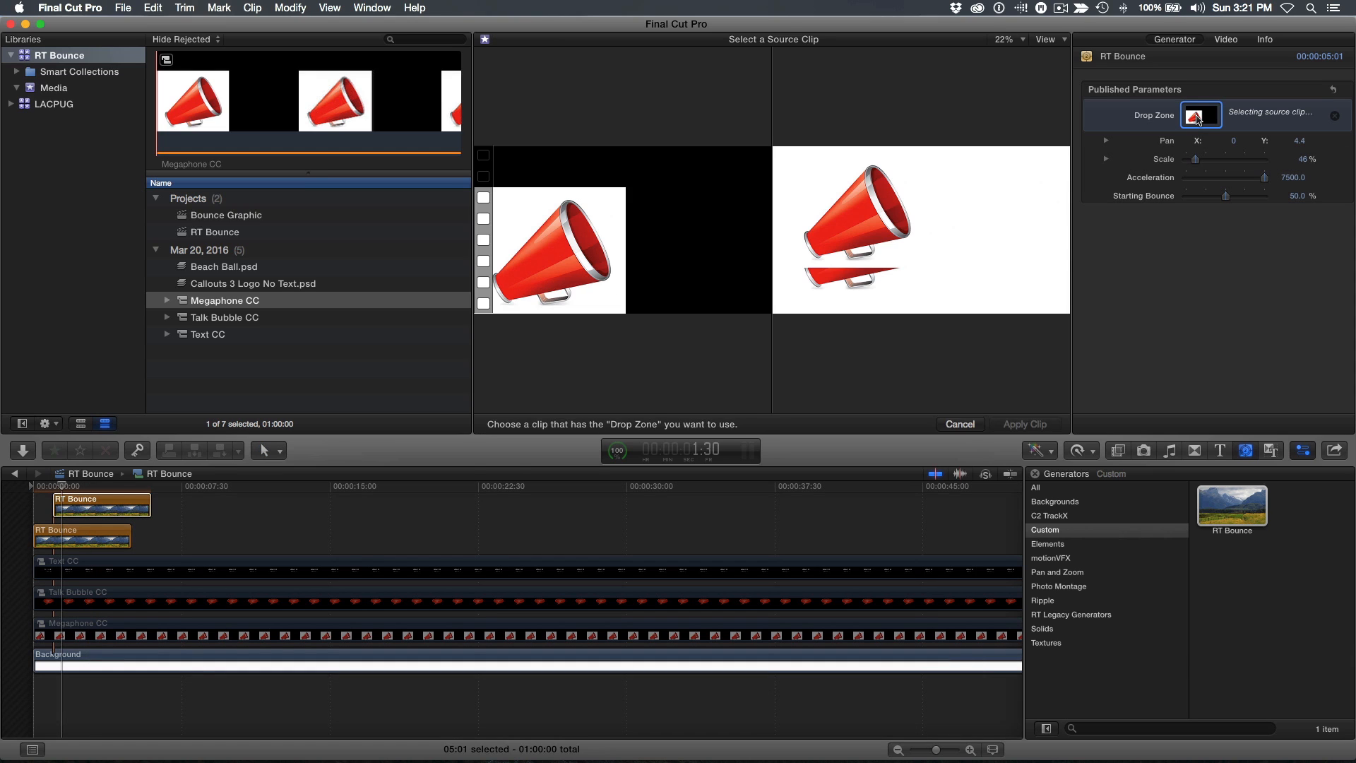
left_click(236, 319)
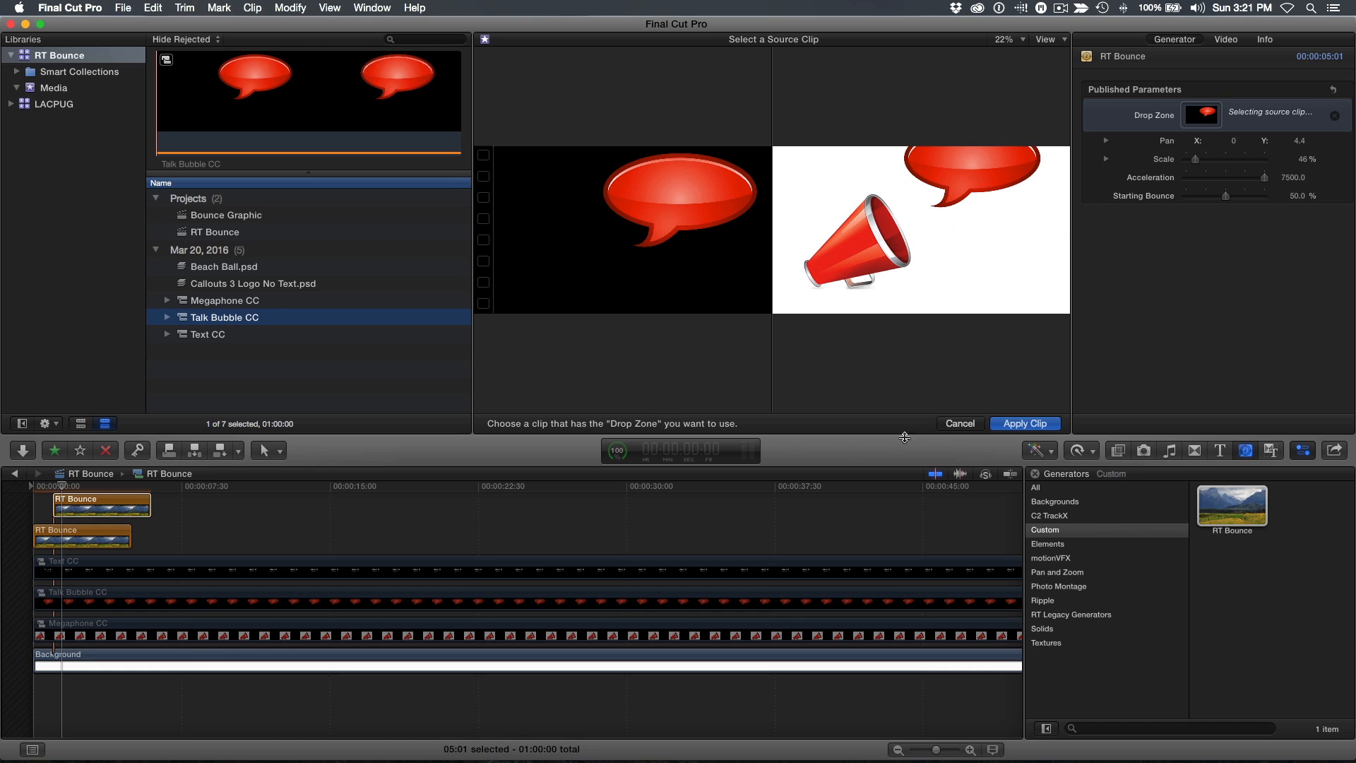
left_click(1023, 425)
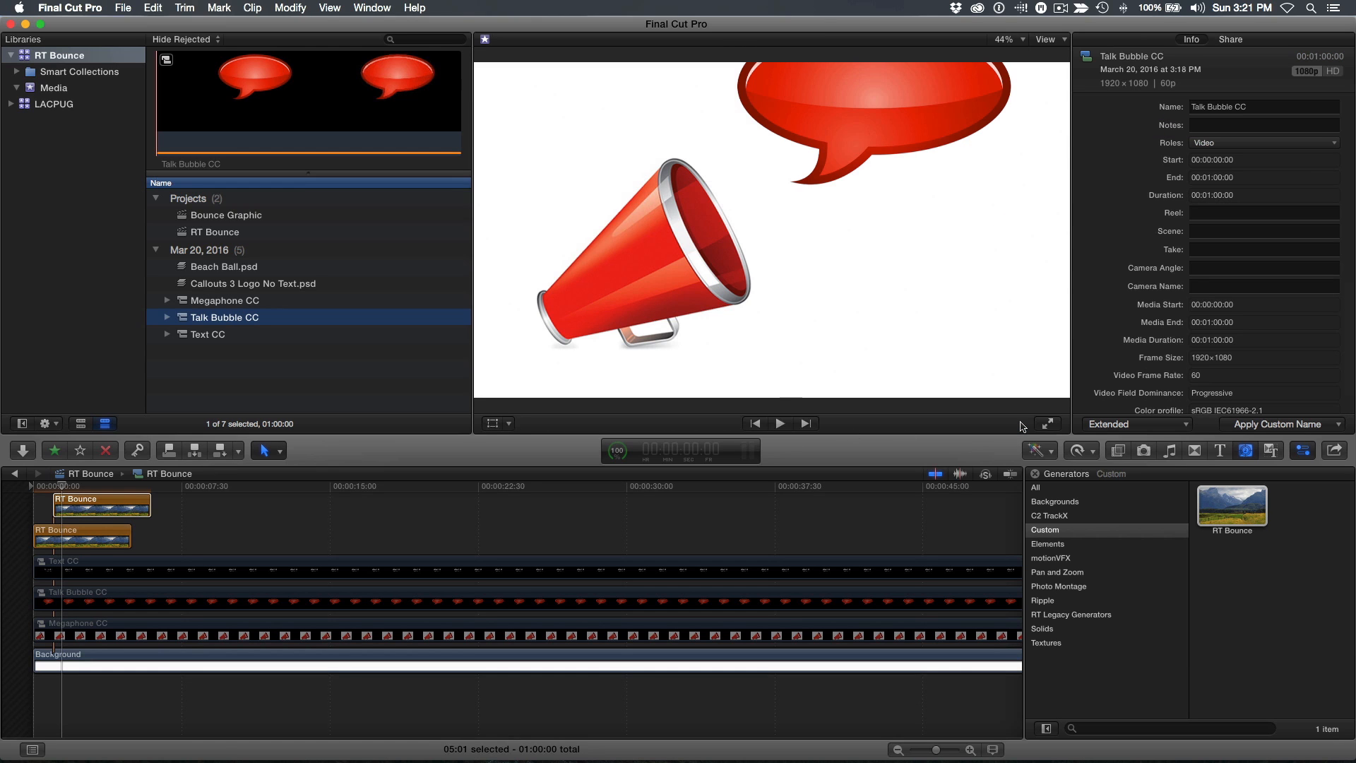
key("space")
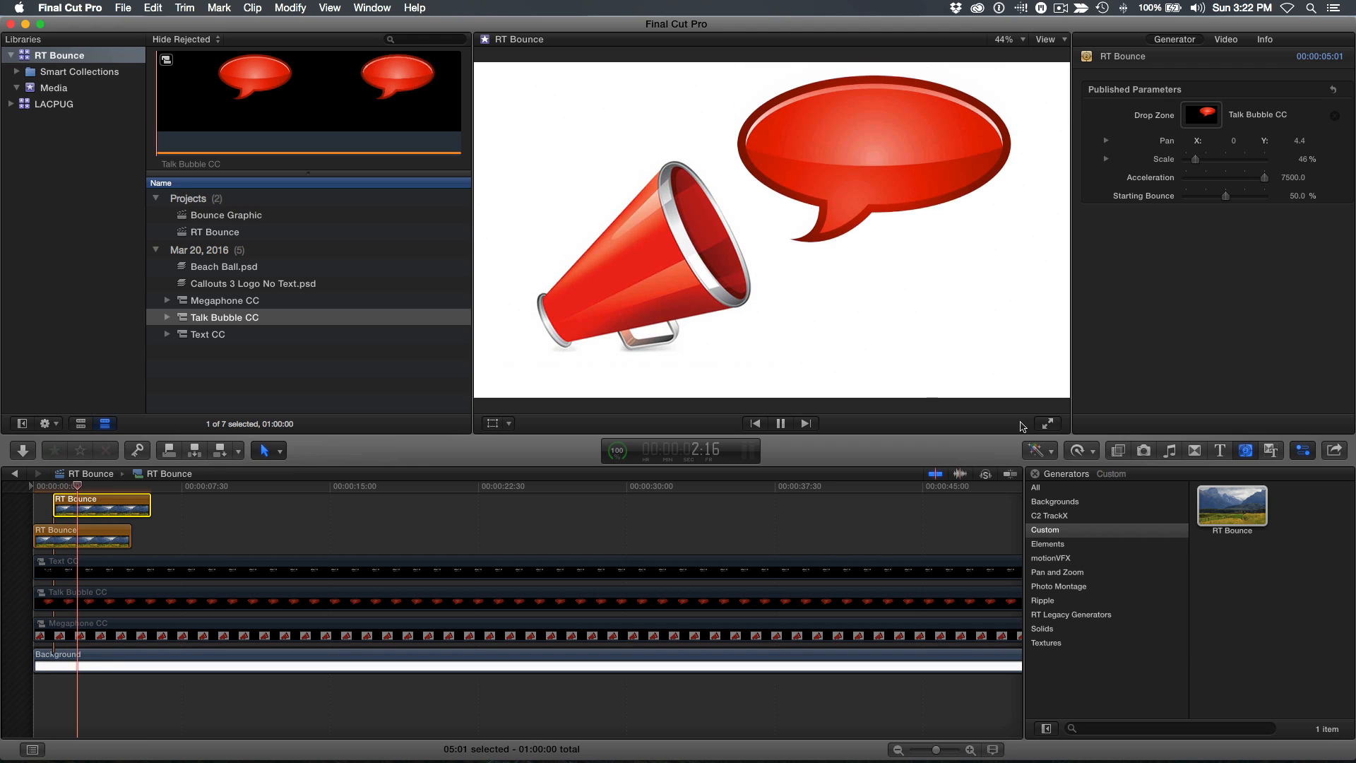
- Duplicate a third RT Bounce copy on the top track using Text CC as its source
key("space")
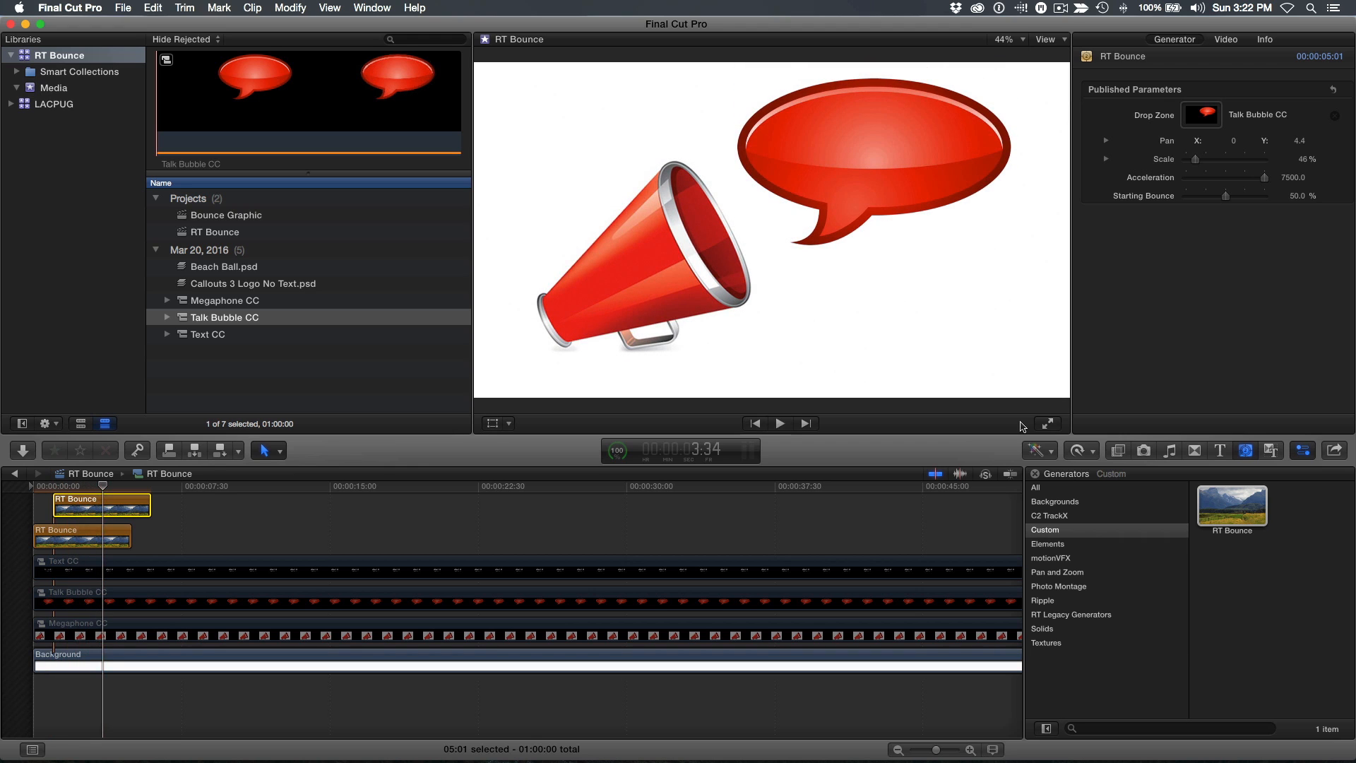
left_click_drag(101, 505, 101, 499)
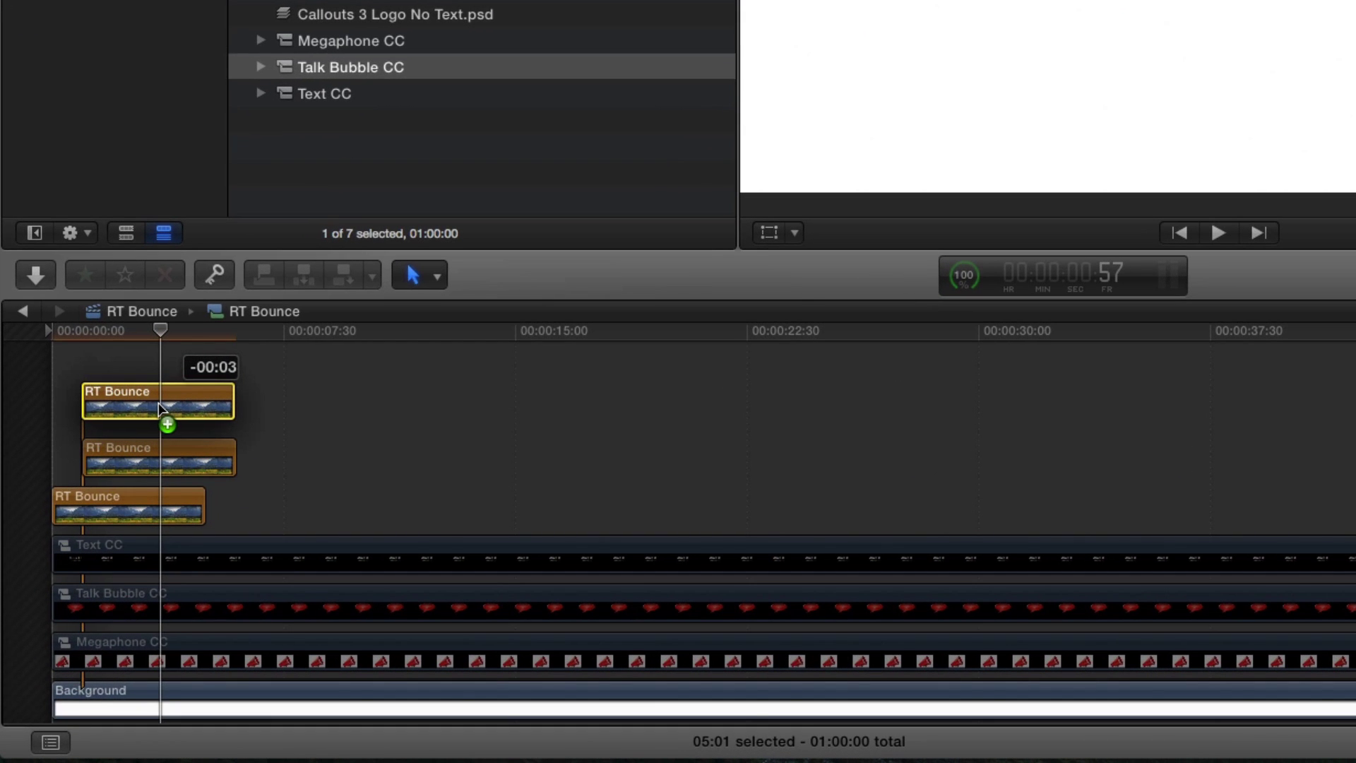
left_click_drag(157, 403, 174, 402)
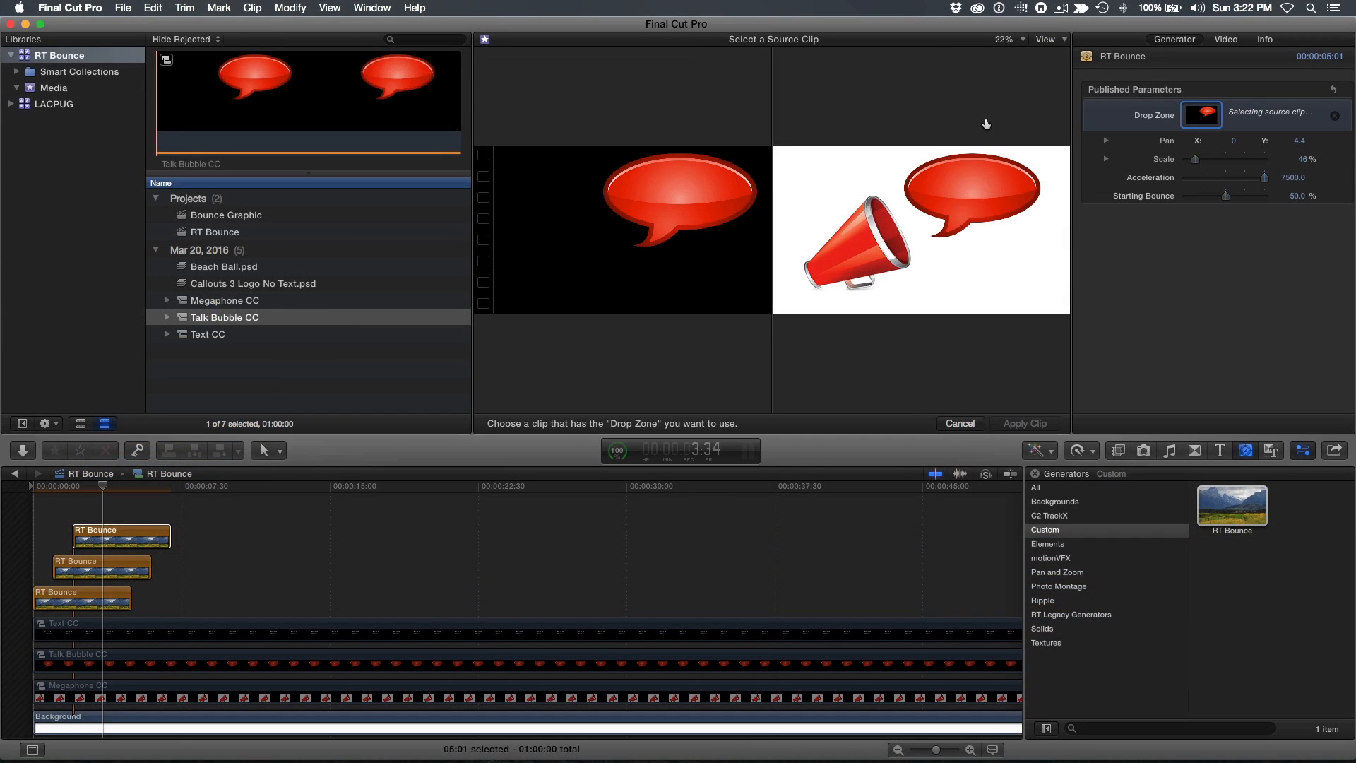
left_click(209, 335)
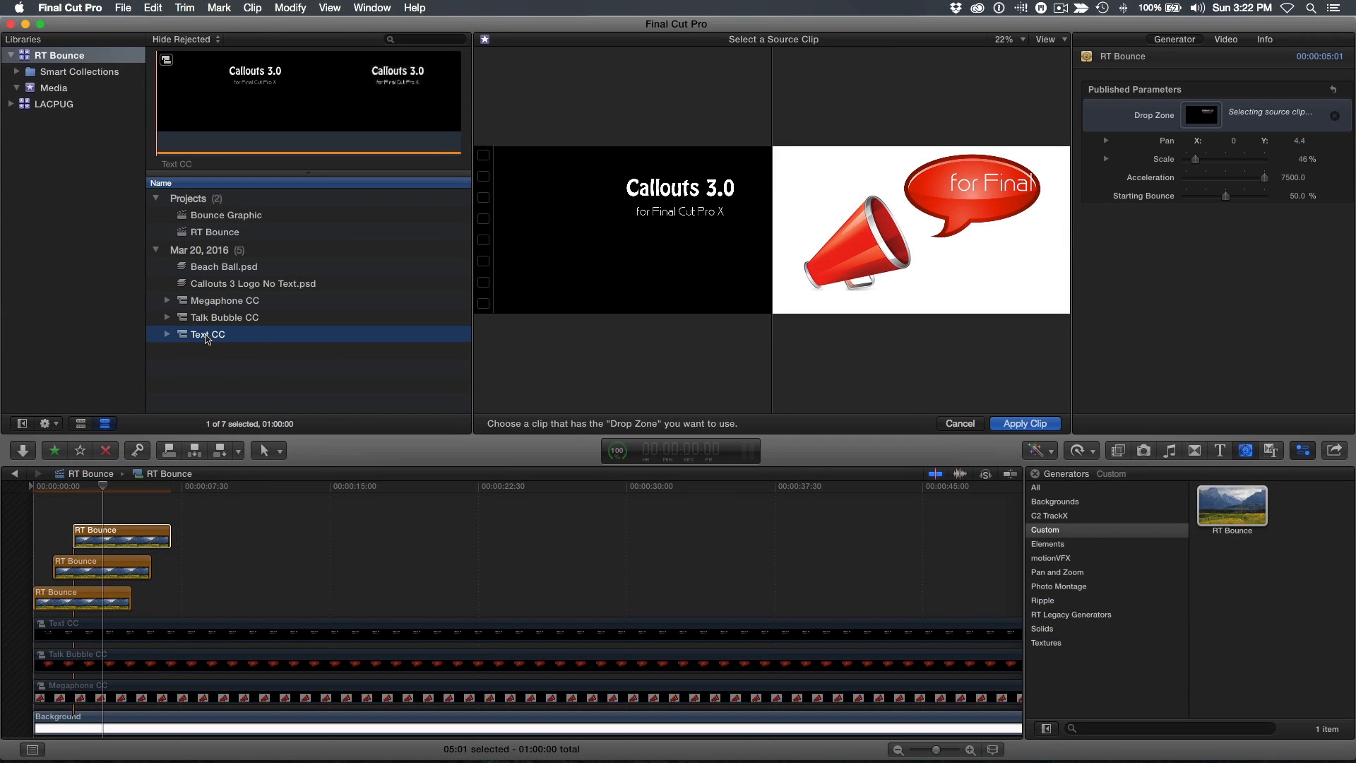
left_click(1024, 422)
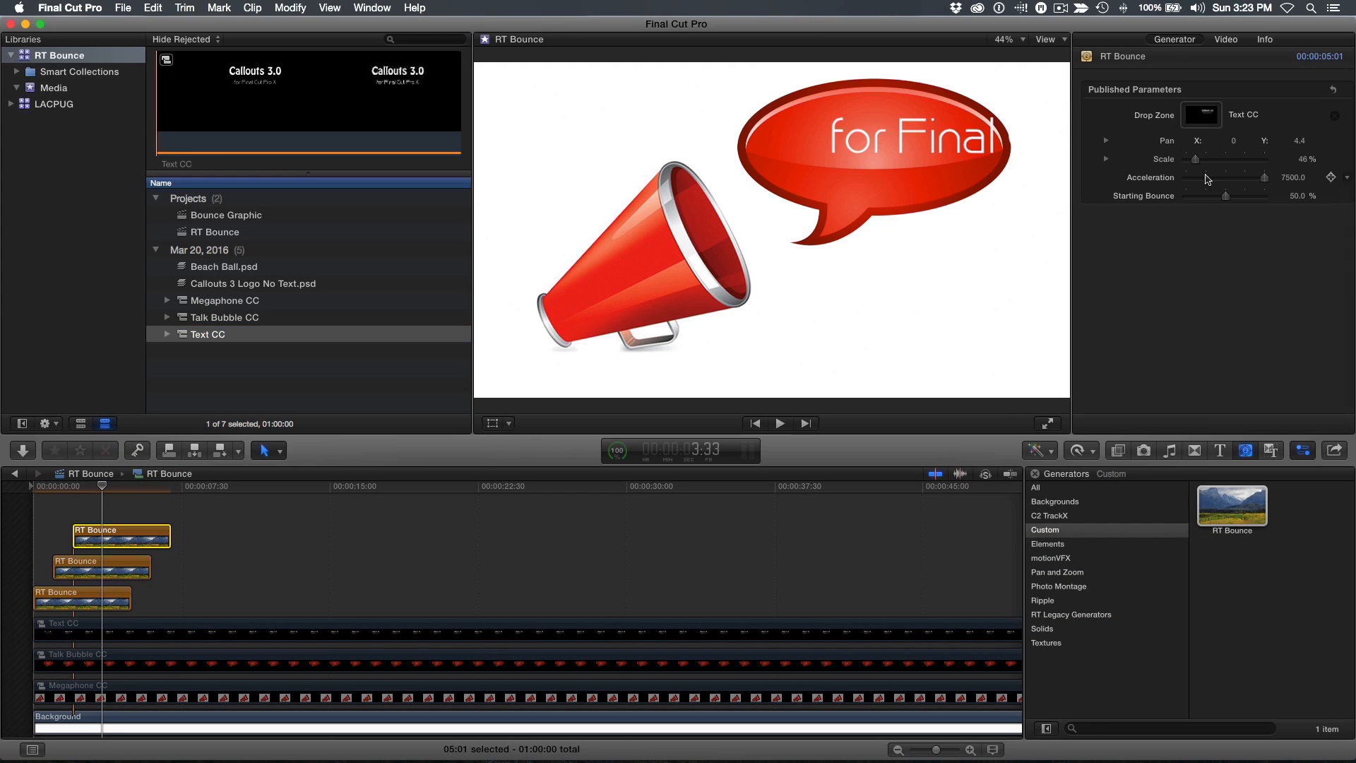
- Scale the text to 20%, nudge Pan X to sit inside the bubble, and play from the start
left_click_drag(1306, 162, 1305, 160)
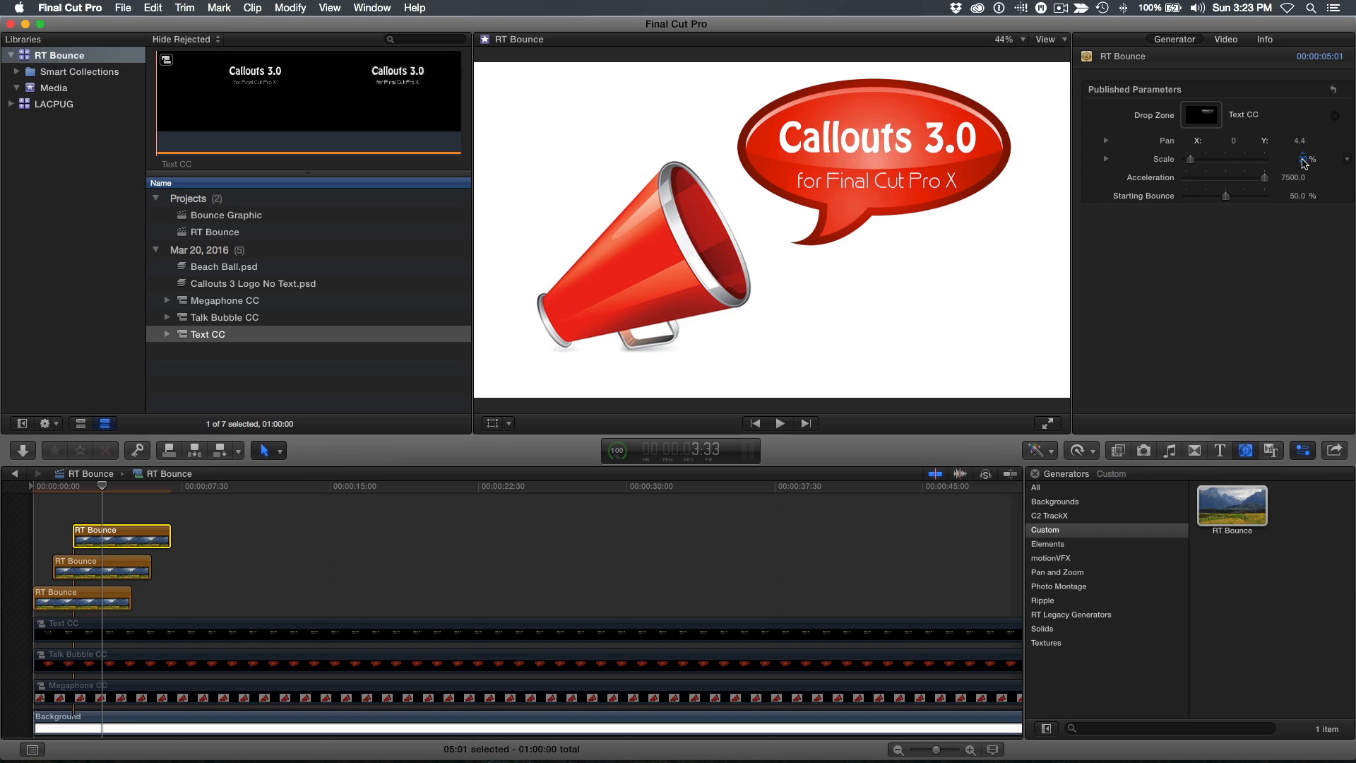
left_click_drag(1236, 142, 1236, 142)
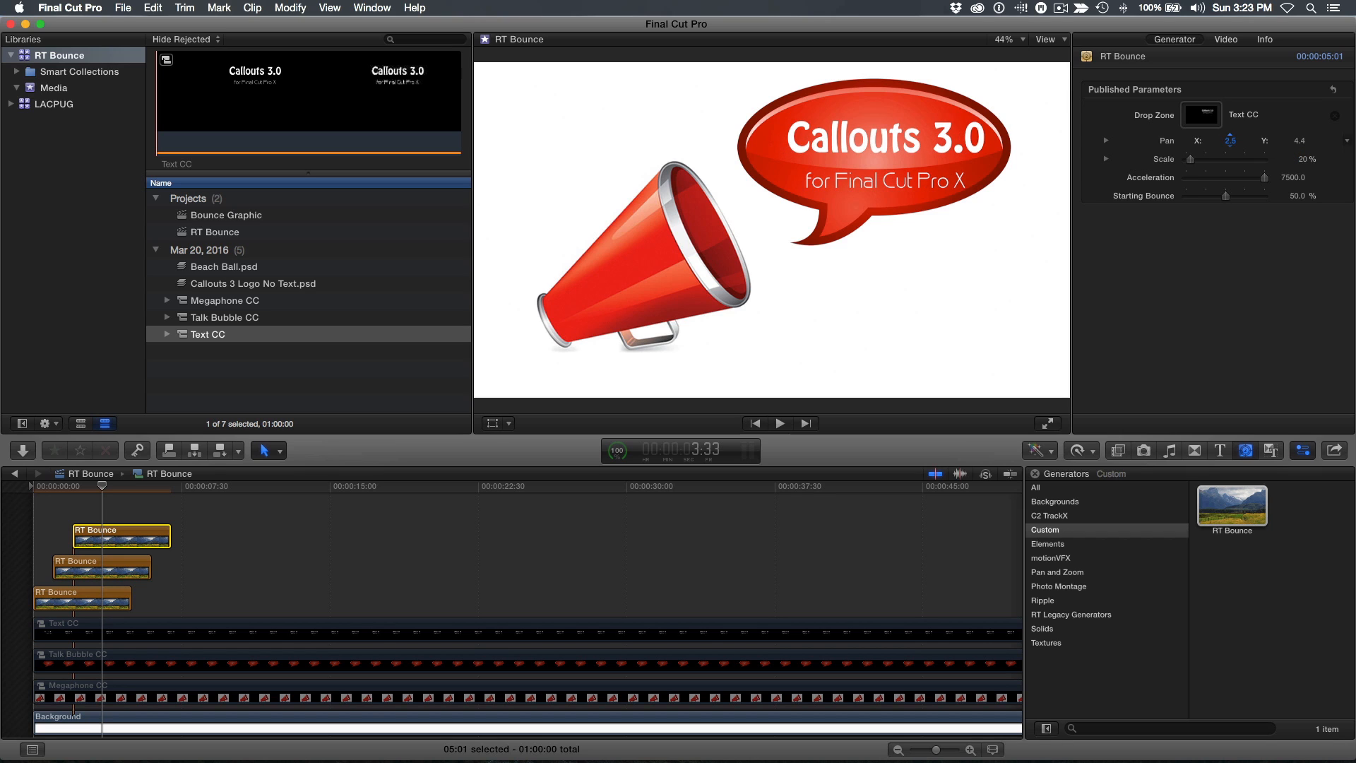
key("Home")
key("space")
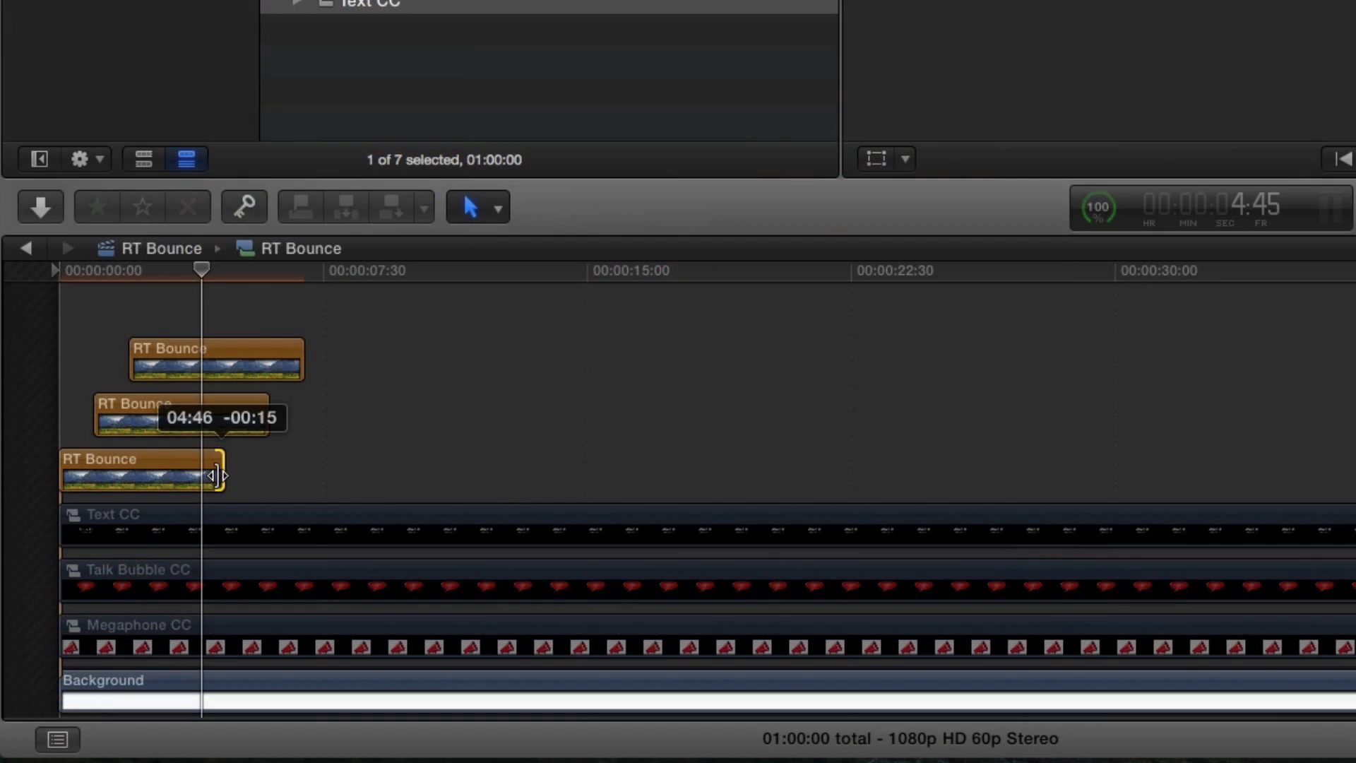
- Trim the ends of the megaphone, talk bubble and text copies shorter and select all three
left_click_drag(129, 601, 115, 600)
left_click_drag(197, 476, 191, 476)
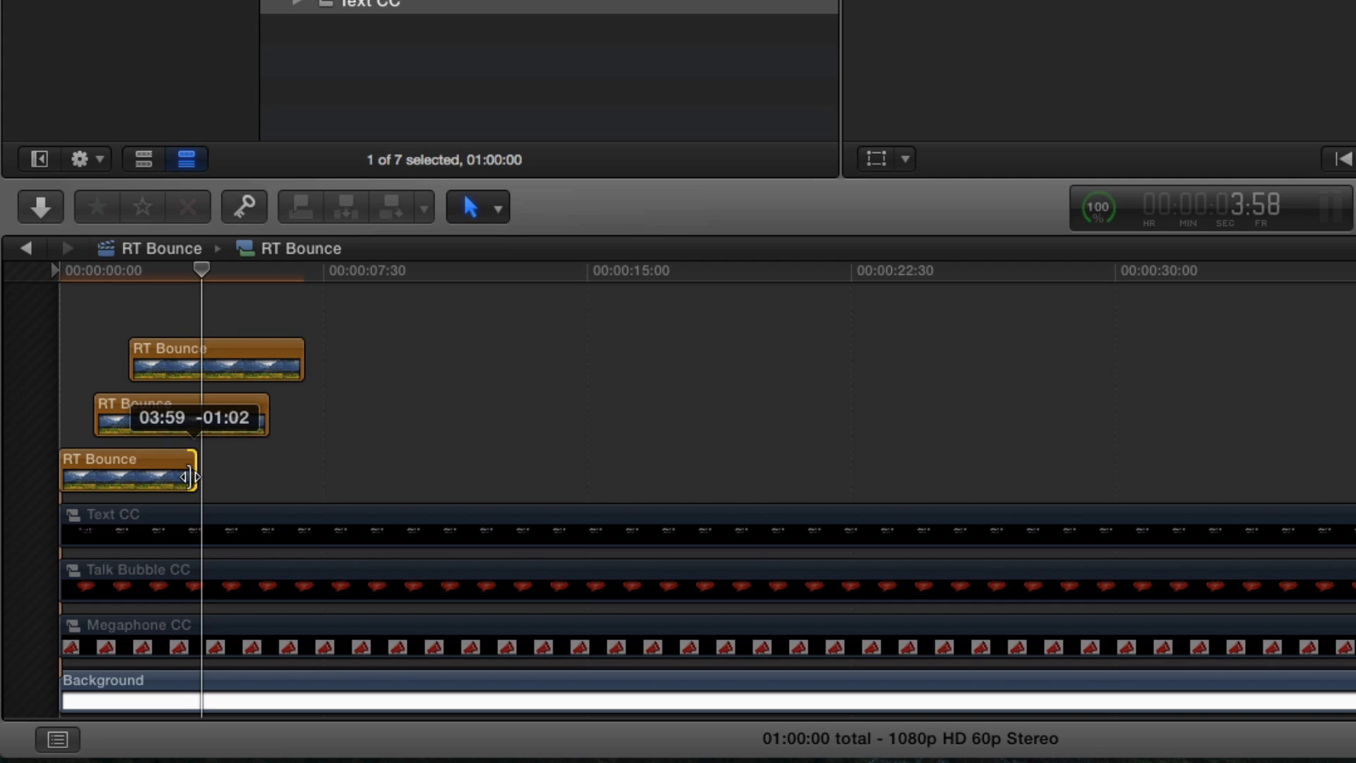
left_click_drag(266, 417, 229, 417)
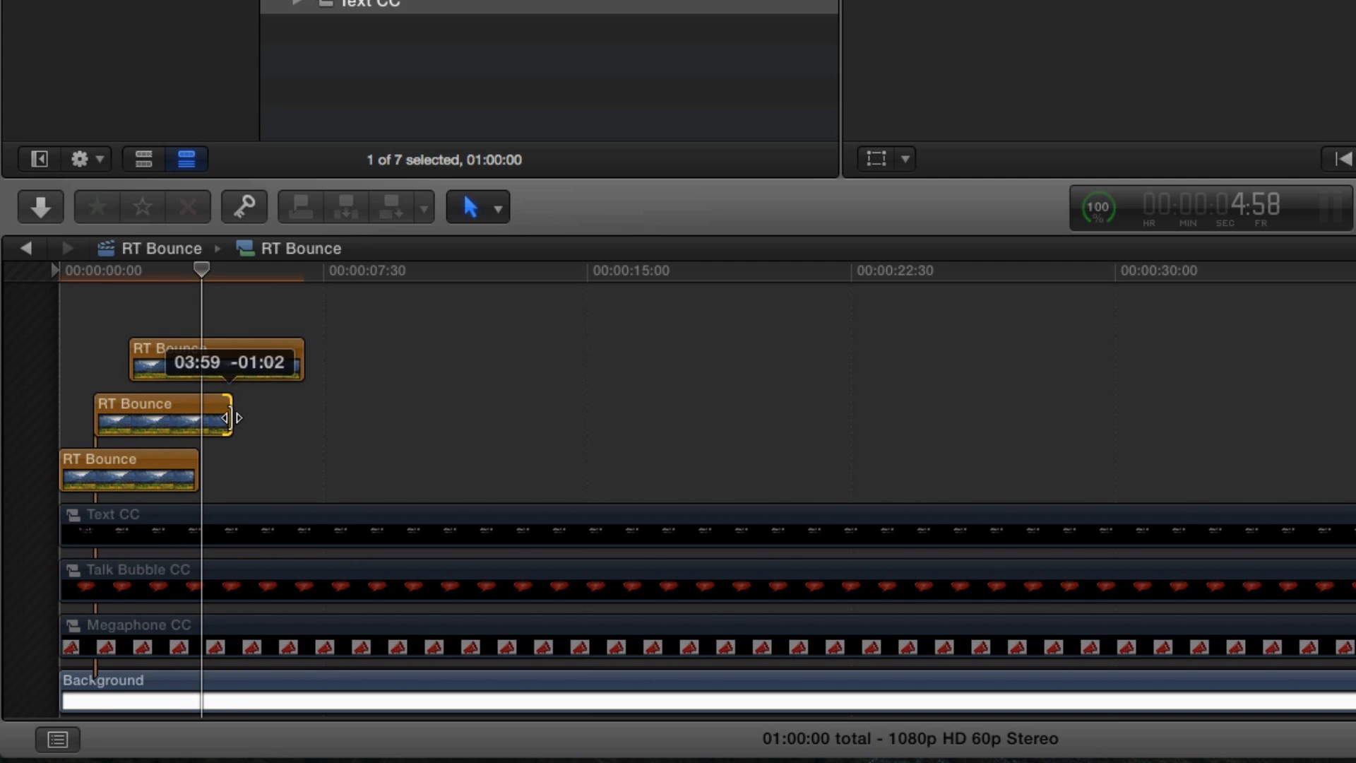
left_click_drag(303, 362, 265, 362)
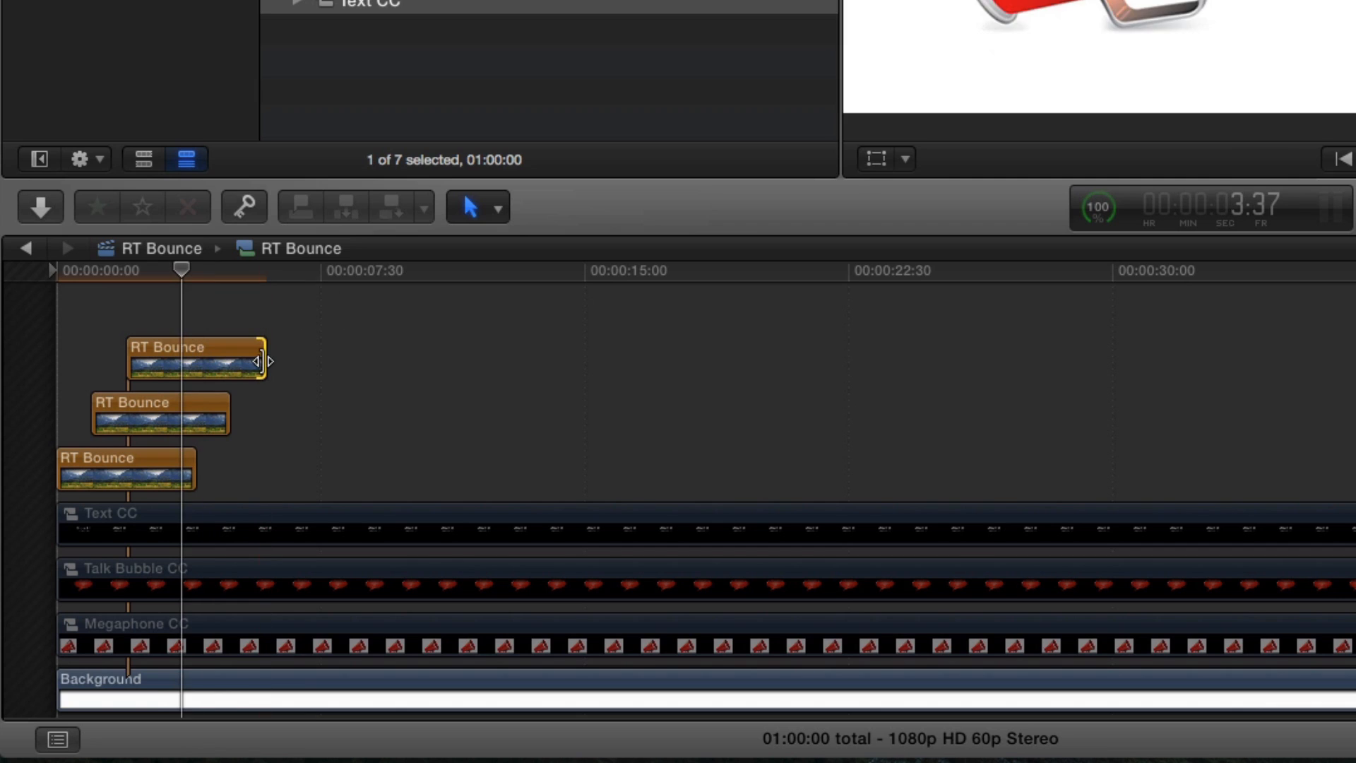
left_click(194, 371)
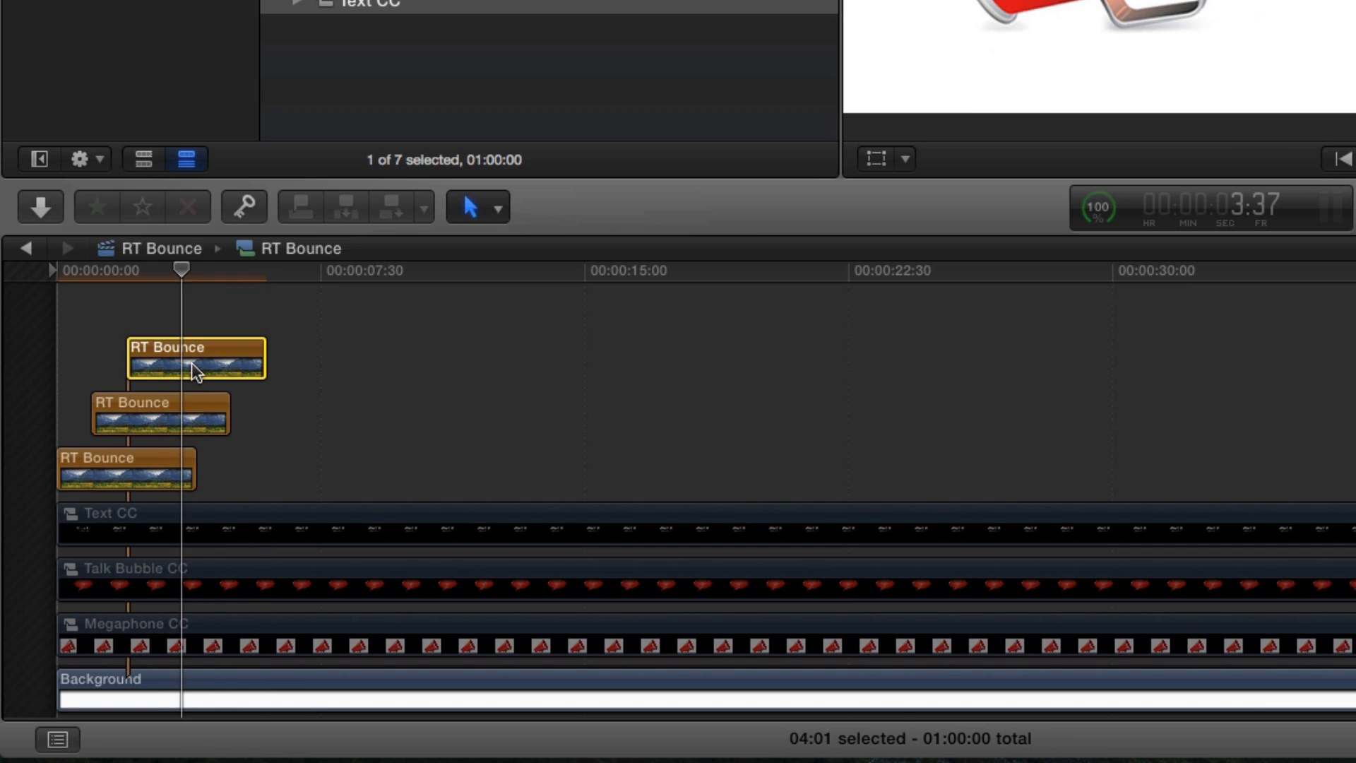
left_click(160, 467, "shift")
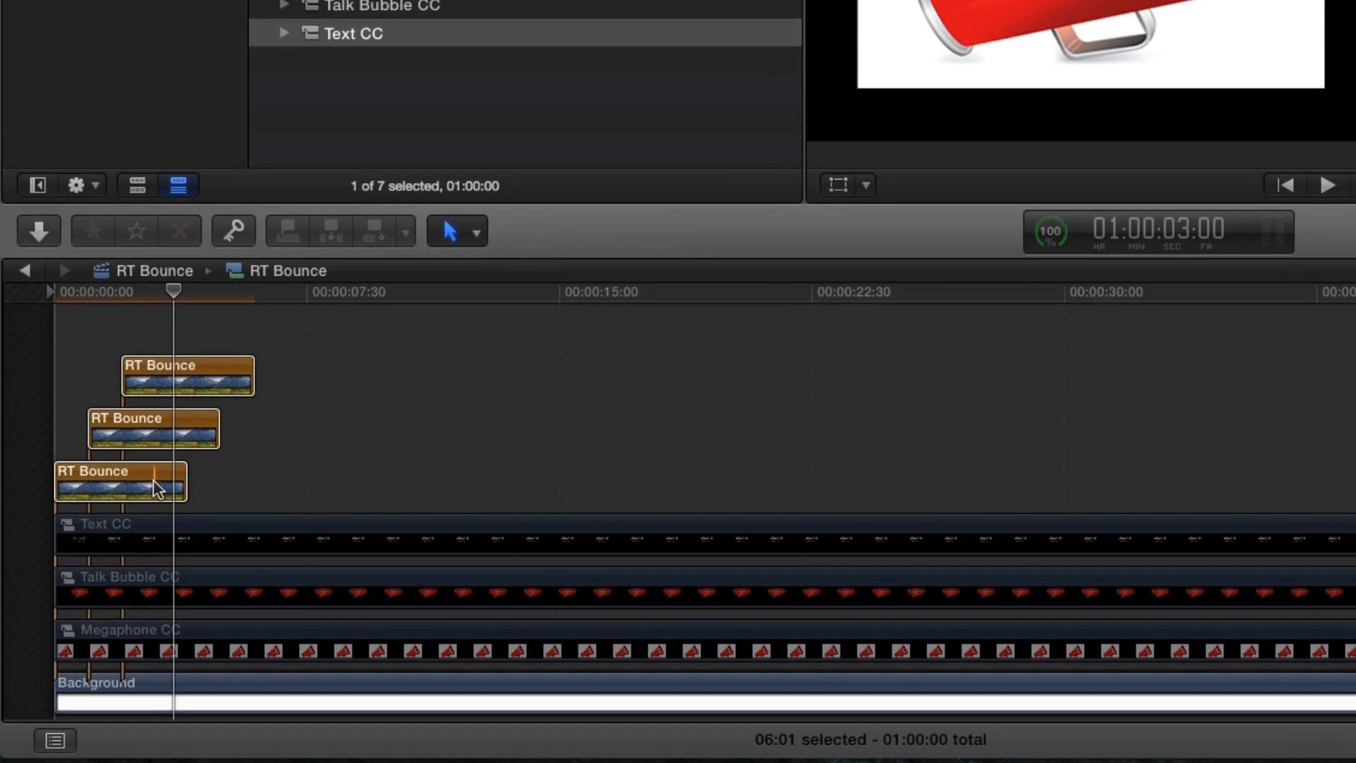
- Compound the three copies as Graphic Final CC and skim to preview the bounce
key("alt+g")
type("Graphic Fi")
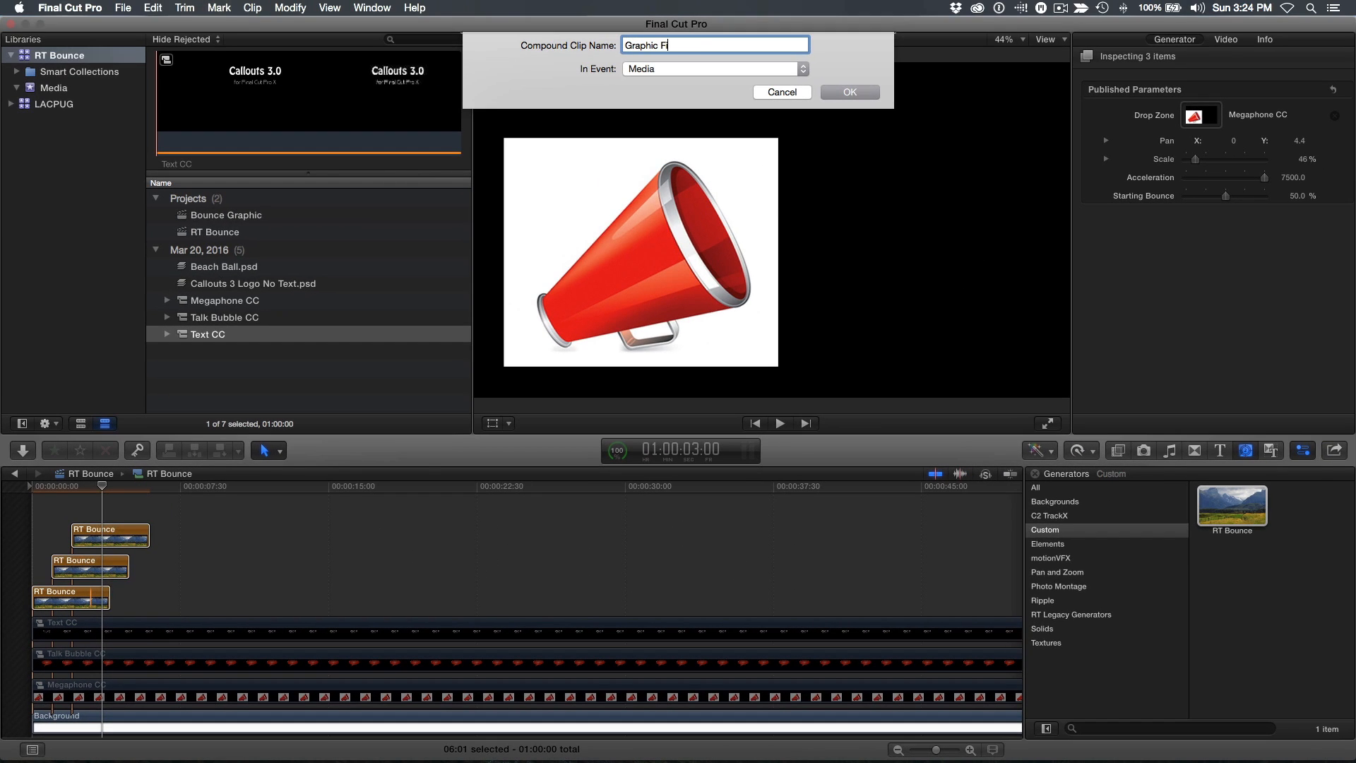
type("CC")
key("Return")
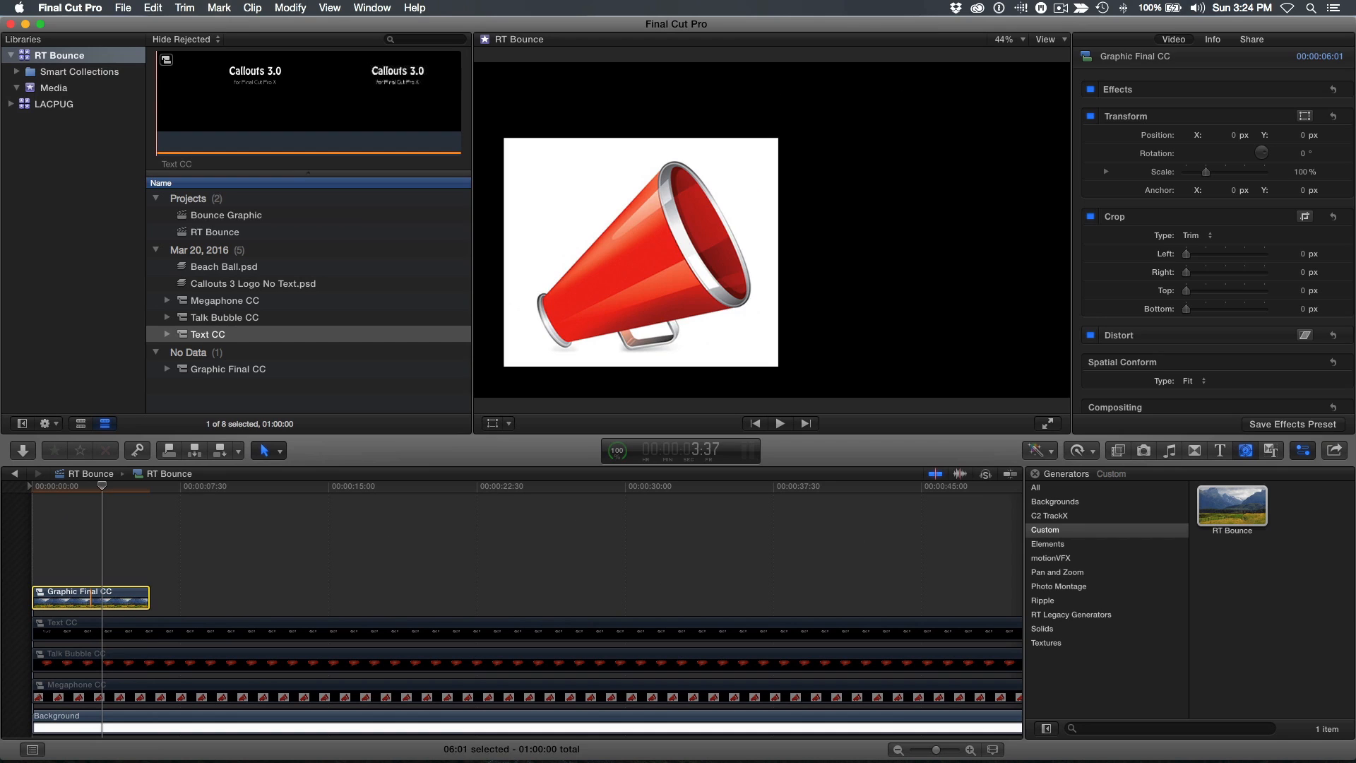
left_click_drag(74, 489, 107, 490)
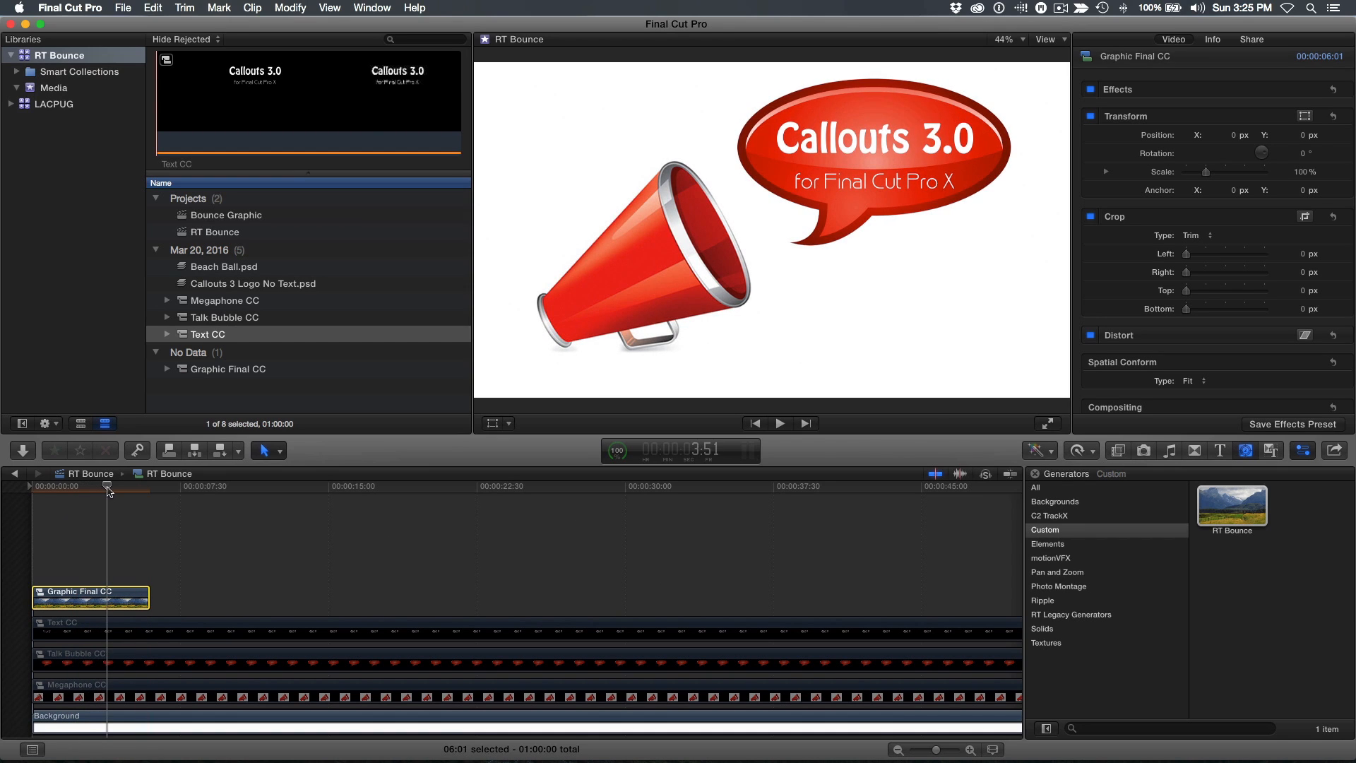
- Add a hold frame stretched to about 25 seconds and play the finished logo from the start
key("shift+h")
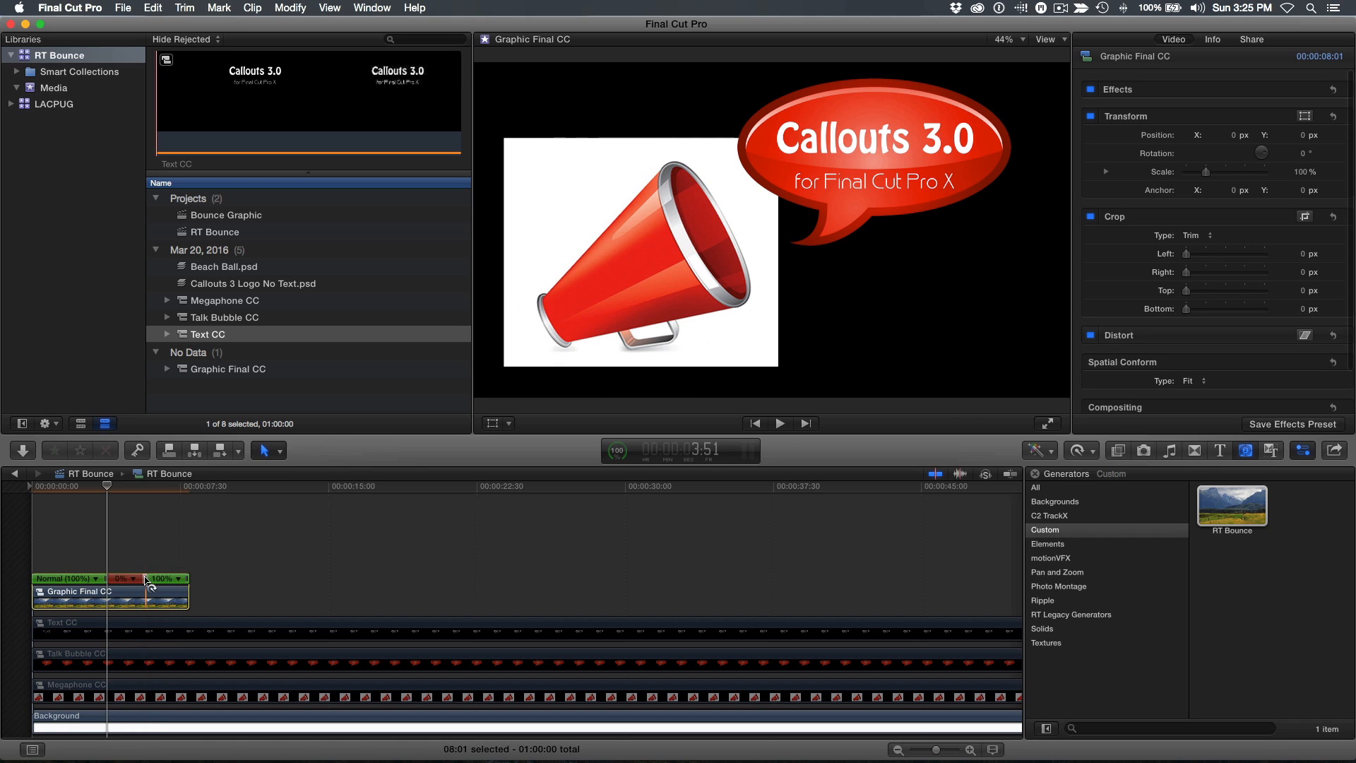
left_click_drag(165, 581, 480, 599)
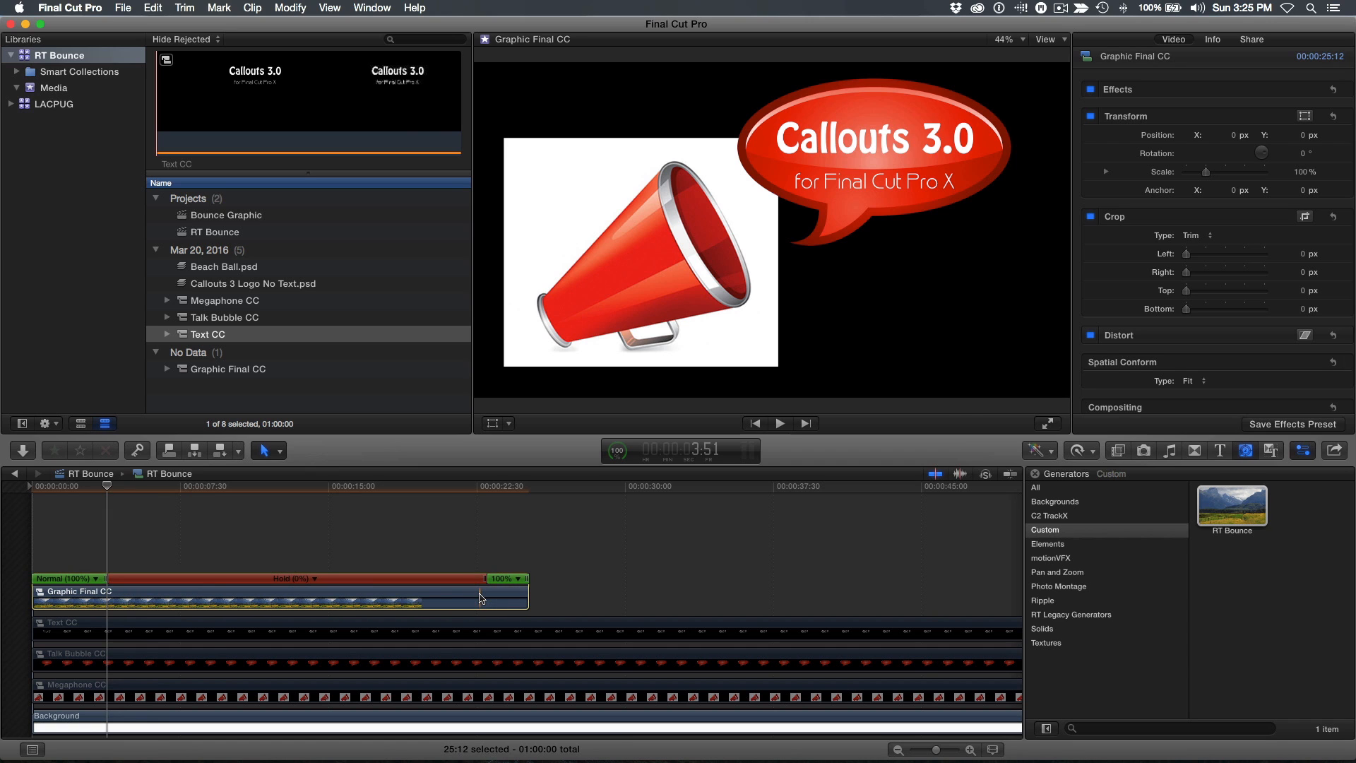
left_click(32, 493)
key("space")
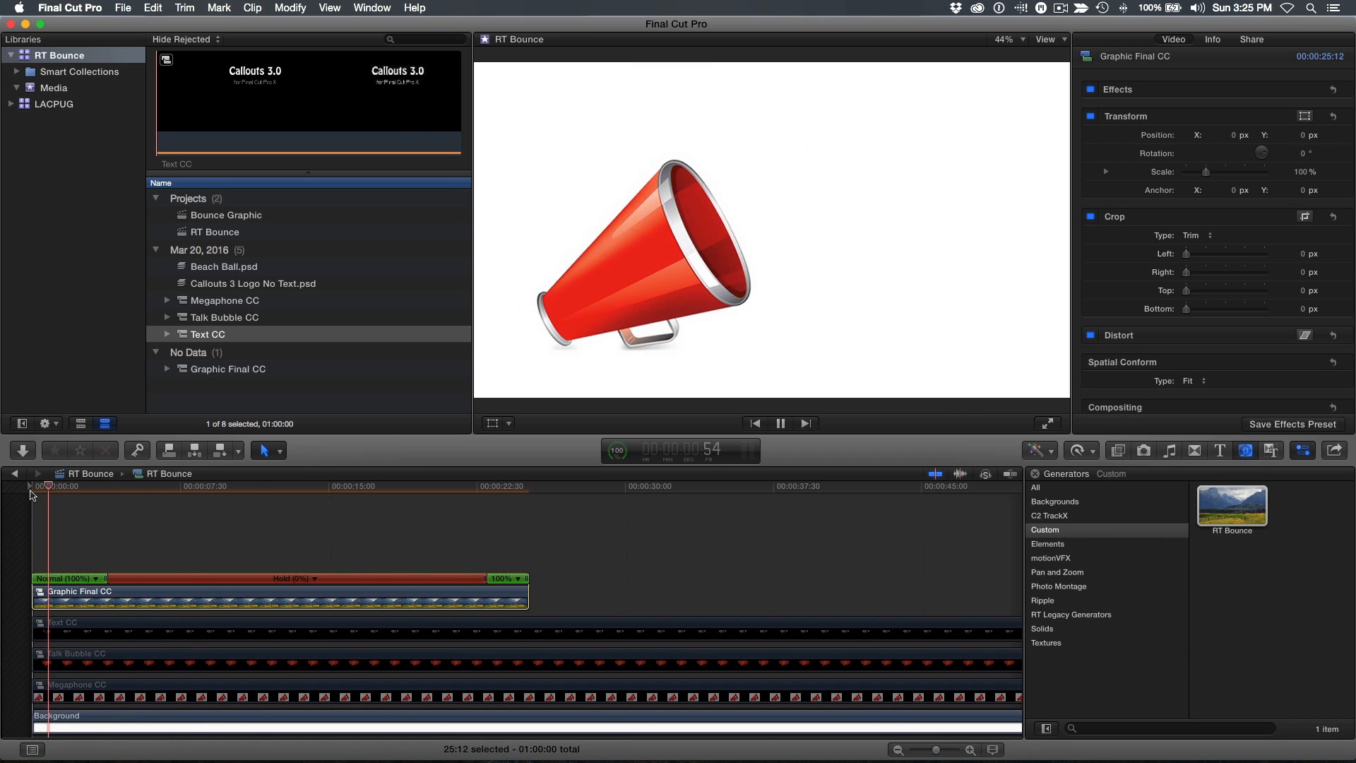